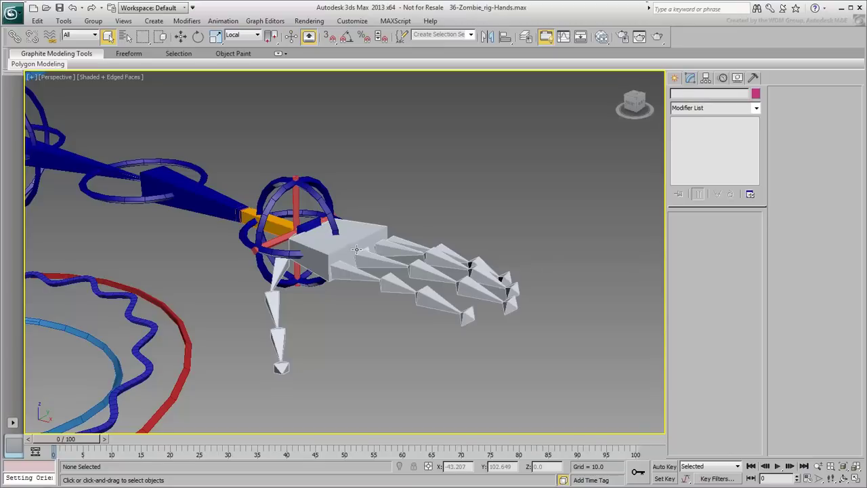
Step: Try moving and rotating the left hand's IK control, and undo both changes
{"action": "middle_click_drag", "start_coordinate": [383, 290], "coordinate": [380, 315], "text": "alt"}
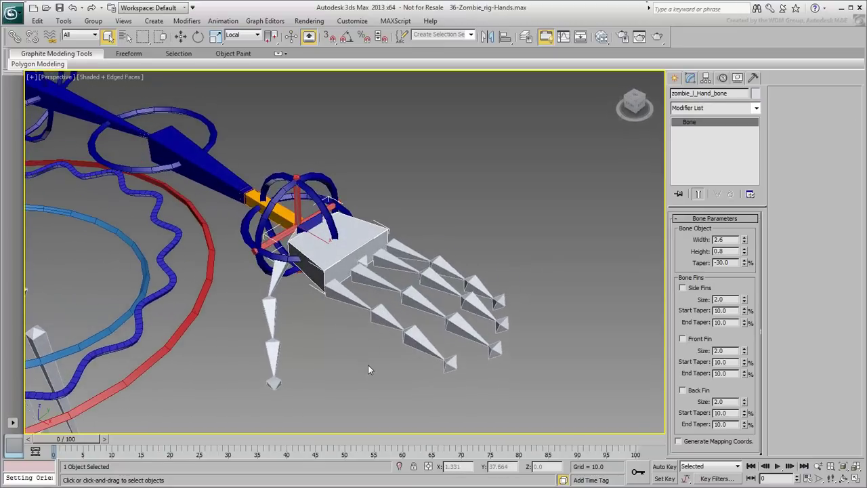
{"action": "middle_click_drag", "start_coordinate": [368, 369], "coordinate": [357, 353]}
{"action": "left_click", "coordinate": [530, 388]}
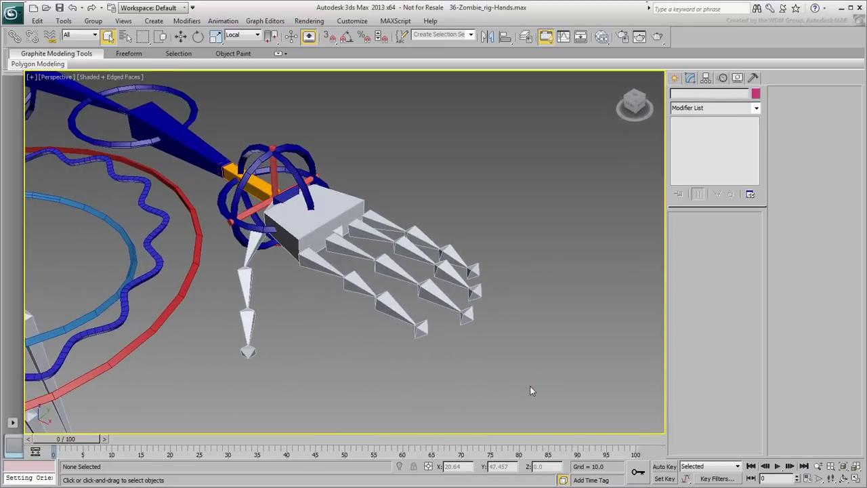
{"action": "left_click", "coordinate": [286, 193]}
{"action": "right_click", "coordinate": [286, 194]}
{"action": "left_click", "coordinate": [295, 197]}
{"action": "left_click_drag", "start_coordinate": [288, 195], "coordinate": [213, 229]}
{"action": "right_click", "coordinate": [213, 208]}
{"action": "left_click", "coordinate": [237, 228]}
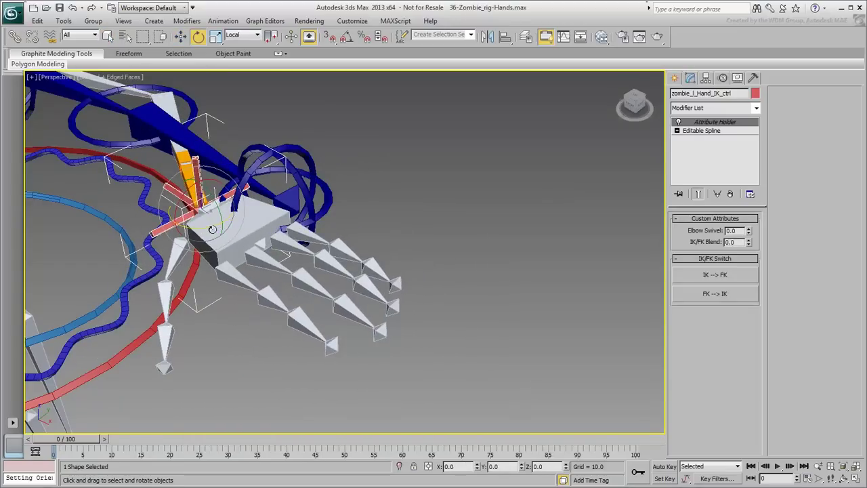
{"action": "key", "text": "ctrl+z"}
{"action": "key", "text": "ctrl+z"}
Step: Set IK/FK Blend to 100 on the hand's FK control, test-rotate the control, and undo the rotation
{"action": "left_click", "coordinate": [305, 155]}
{"action": "left_click_drag", "start_coordinate": [749, 242], "coordinate": [748, 217]}
{"action": "left_click_drag", "start_coordinate": [245, 203], "coordinate": [225, 215]}
{"action": "key", "text": "ctrl+z"}
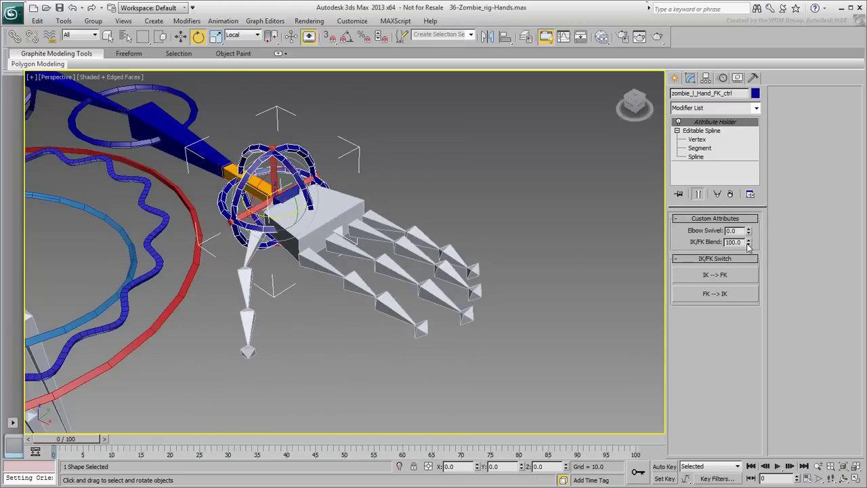
{"action": "left_click", "coordinate": [536, 215]}
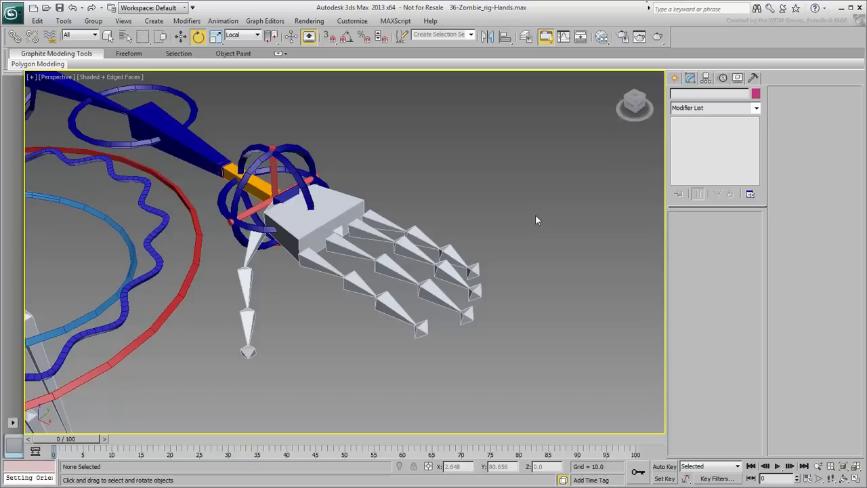
Step: Draw a small circle spline beside the fingertips and convert it to an editable spline
{"action": "left_click", "coordinate": [674, 77]}
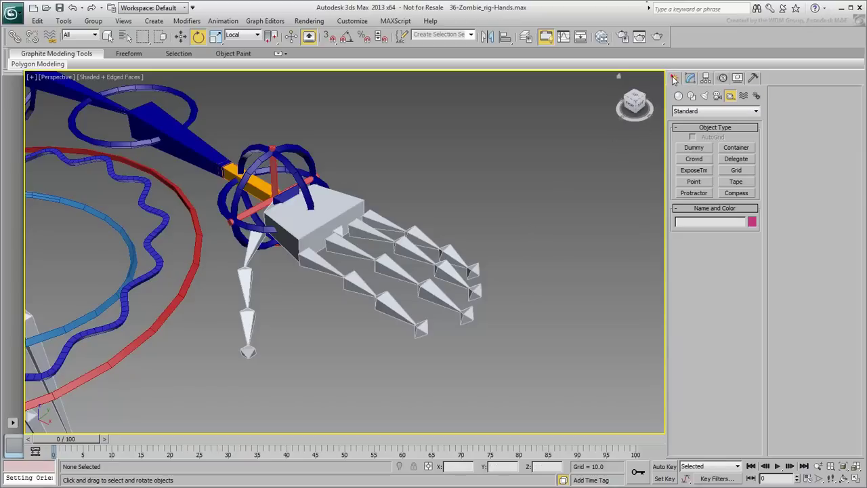
{"action": "left_click", "coordinate": [691, 95]}
{"action": "left_click", "coordinate": [694, 167]}
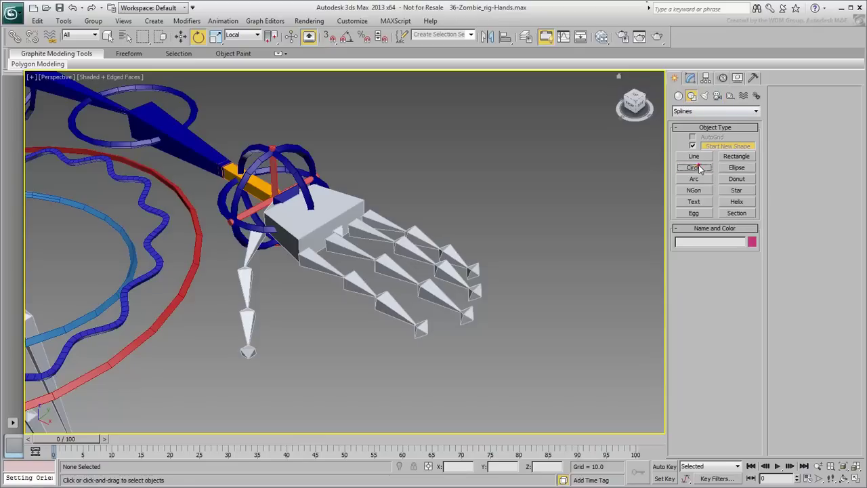
{"action": "left_click_drag", "start_coordinate": [520, 241], "coordinate": [542, 244]}
{"action": "right_click", "coordinate": [526, 245]}
{"action": "mouse_move", "coordinate": [549, 348]}
{"action": "left_click", "coordinate": [611, 341]}
Step: With angle snap on, clone the circle's spline twice by rotation to form a sphere of three crossing rings
{"action": "left_click", "coordinate": [728, 255]}
{"action": "left_click", "coordinate": [532, 238]}
{"action": "left_click", "coordinate": [346, 39]}
{"action": "mouse_move", "coordinate": [521, 256]}
{"action": "left_mouse_down", "text": "shift"}
{"action": "mouse_move", "coordinate": [518, 219]}
{"action": "mouse_move", "coordinate": [532, 196]}
{"action": "left_mouse_up", "text": "shift"}
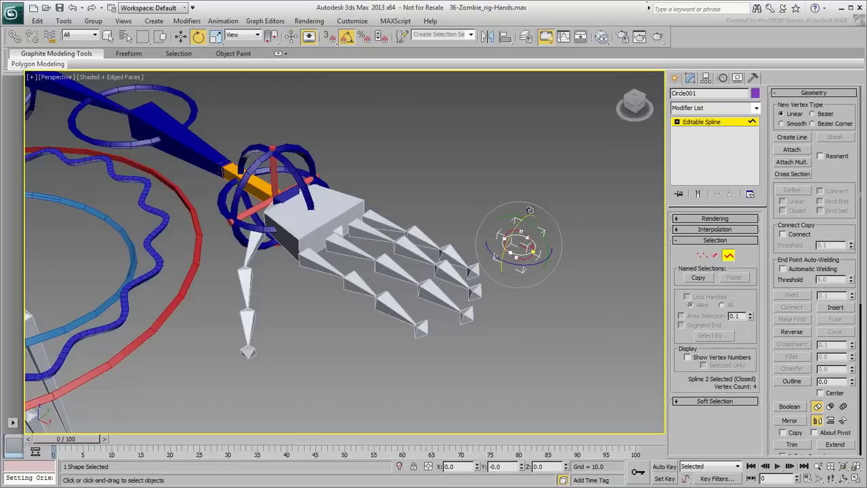
{"action": "left_click_drag", "start_coordinate": [535, 272], "coordinate": [481, 261], "text": "shift"}
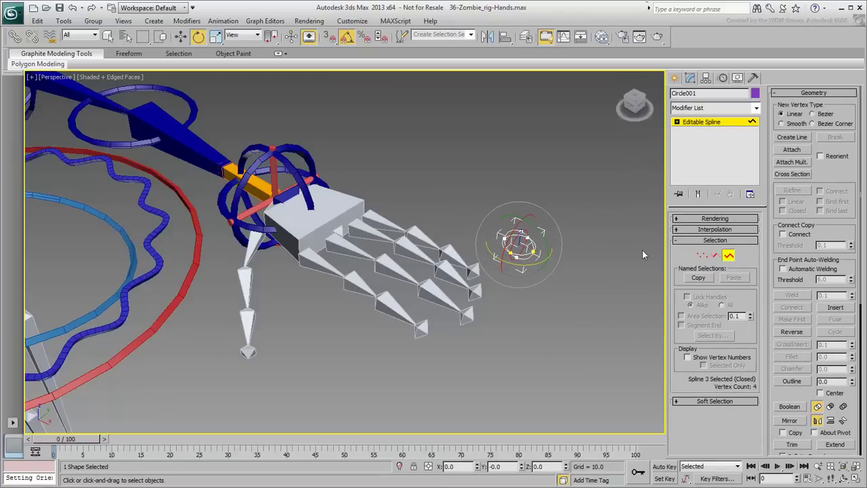
{"action": "left_click", "coordinate": [728, 255]}
Step: Enable the spline's thickness in the viewport and name the shape zombie_l_Pinky_ctrl
{"action": "left_click", "coordinate": [714, 218]}
{"action": "left_click", "coordinate": [704, 237]}
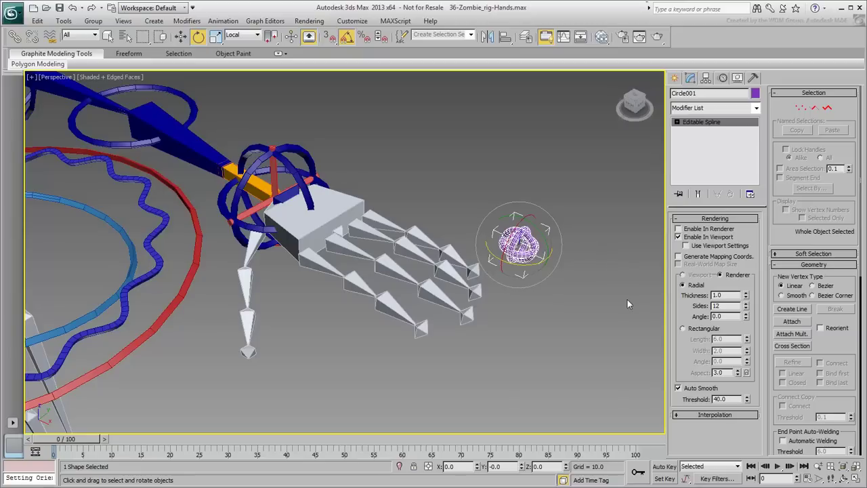
{"action": "left_click", "coordinate": [711, 94]}
{"action": "type", "text": "zombie_l_Pinky_ctrl"}
Step: Align the pinky control to the first pinky bone, pivot to pivot, matching position and orientation on all axes
{"action": "left_click", "coordinate": [504, 37]}
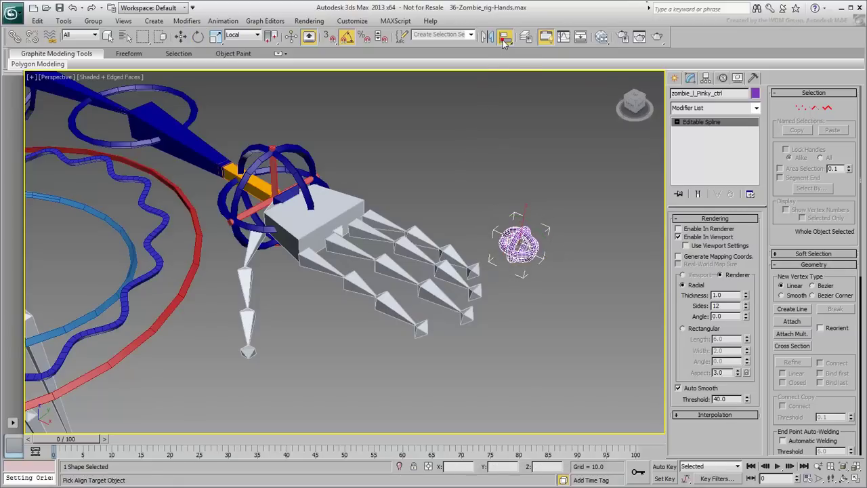
{"action": "left_click", "coordinate": [384, 221]}
{"action": "left_click", "coordinate": [388, 227]}
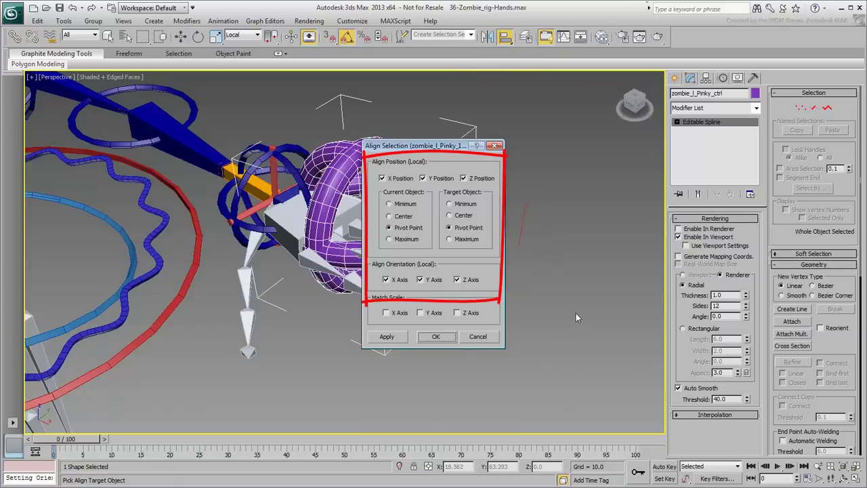
{"action": "left_click", "coordinate": [435, 335]}
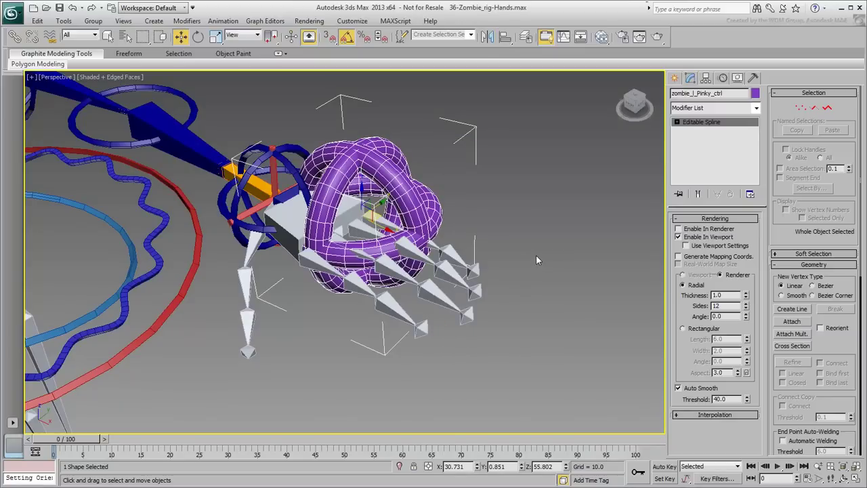
Step: Scale all three splines of the pinky control down to fit around the finger's base at spline level
{"action": "left_click", "coordinate": [676, 122]}
{"action": "left_click", "coordinate": [694, 147]}
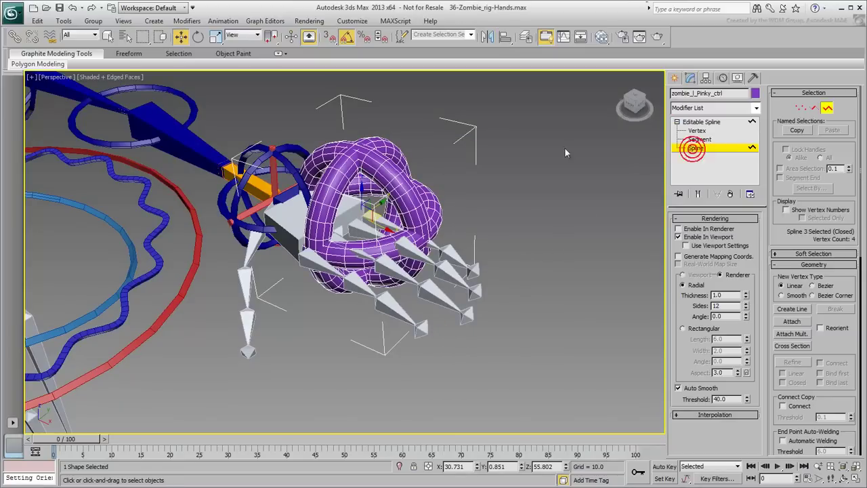
{"action": "right_click", "coordinate": [342, 285]}
{"action": "left_click", "coordinate": [353, 310]}
{"action": "left_click_drag", "start_coordinate": [355, 275], "coordinate": [354, 402]}
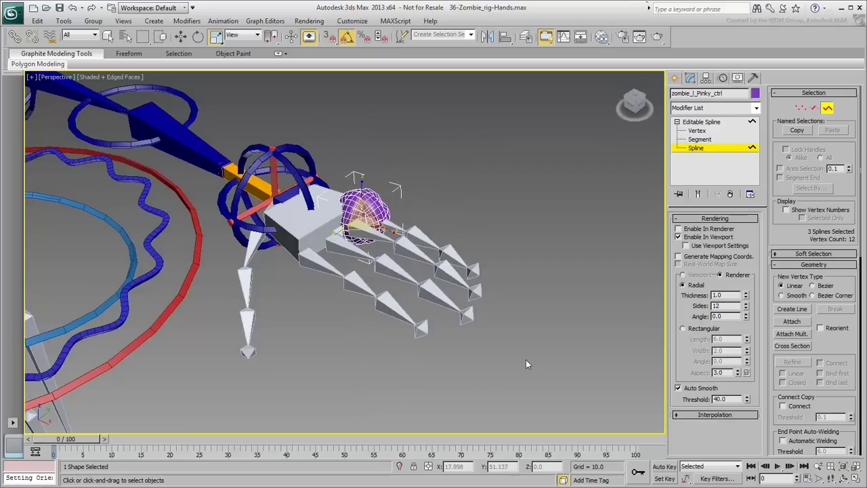
Step: Set the pinky control's radial thickness to 0.15, its sides to 4 and its interpolation steps to 4
{"action": "type", "text": "0.2"}
{"action": "key", "text": "Return"}
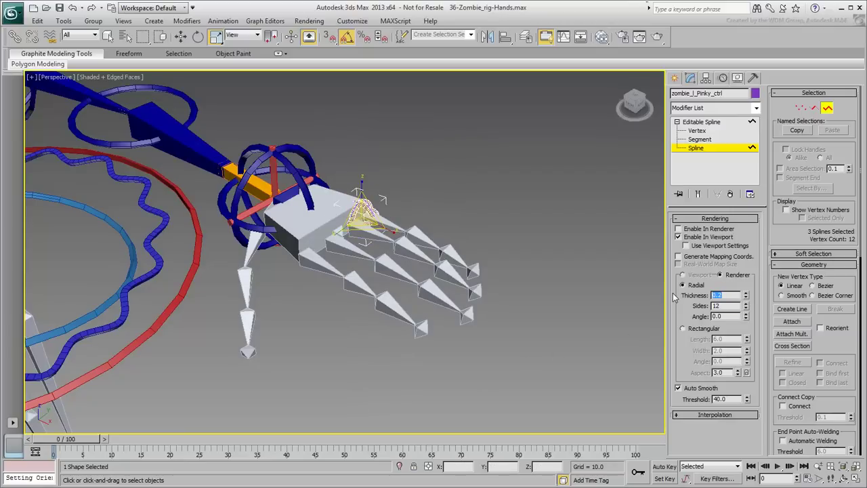
{"action": "type", "text": ".15"}
{"action": "key", "text": "Return"}
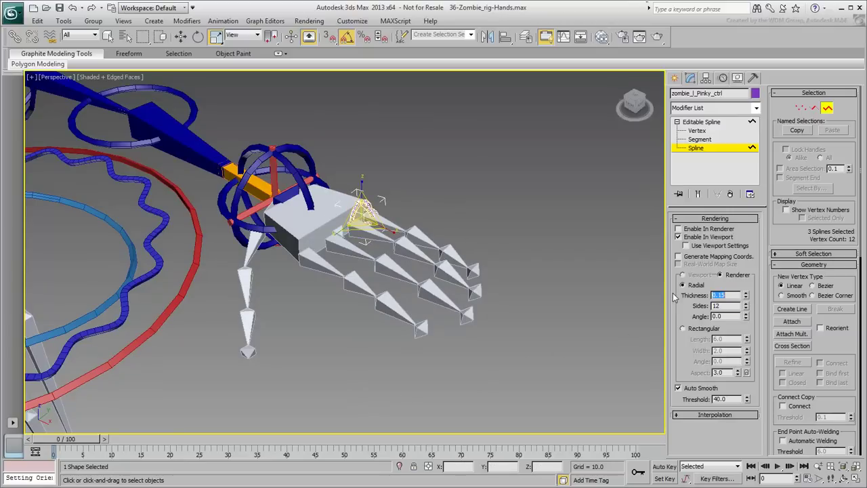
{"action": "left_click_drag", "start_coordinate": [728, 307], "coordinate": [691, 310]}
{"action": "type", "text": "4"}
{"action": "key", "text": "Return"}
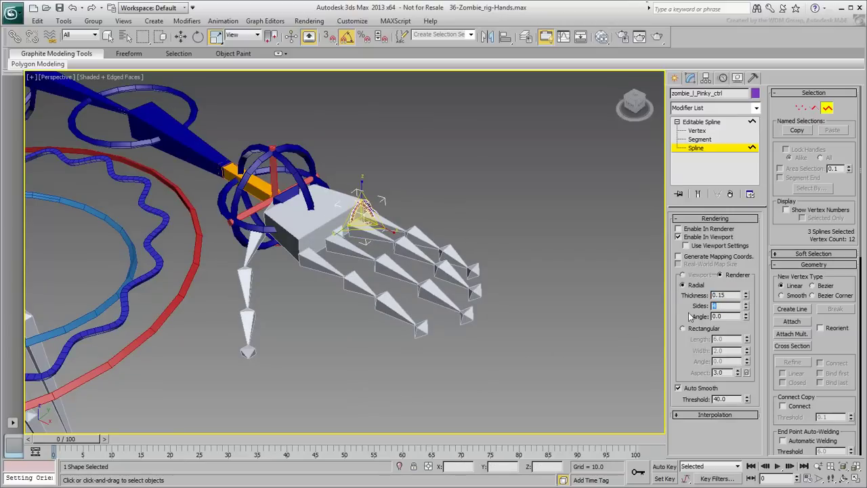
{"action": "left_click", "coordinate": [711, 415]}
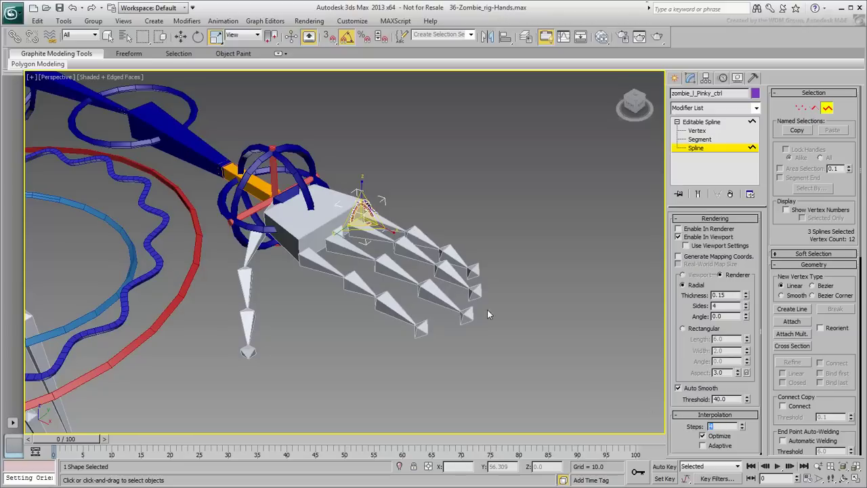
Step: Enlarge the pinky control's splines slightly, leave spline editing and set the radial thickness to 0.1
{"action": "middle_click_drag", "start_coordinate": [408, 205], "coordinate": [411, 238], "text": "alt"}
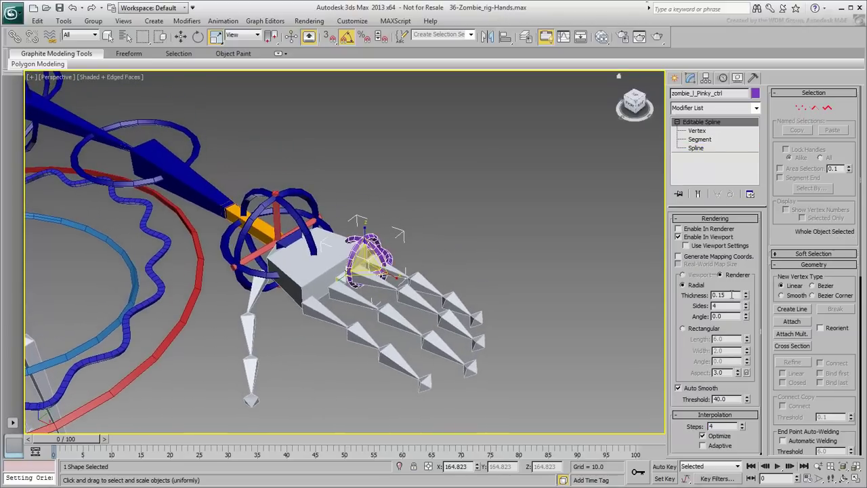
{"action": "left_click", "coordinate": [730, 296]}
{"action": "key", "text": "BackSpace"}
{"action": "key", "text": "Return"}
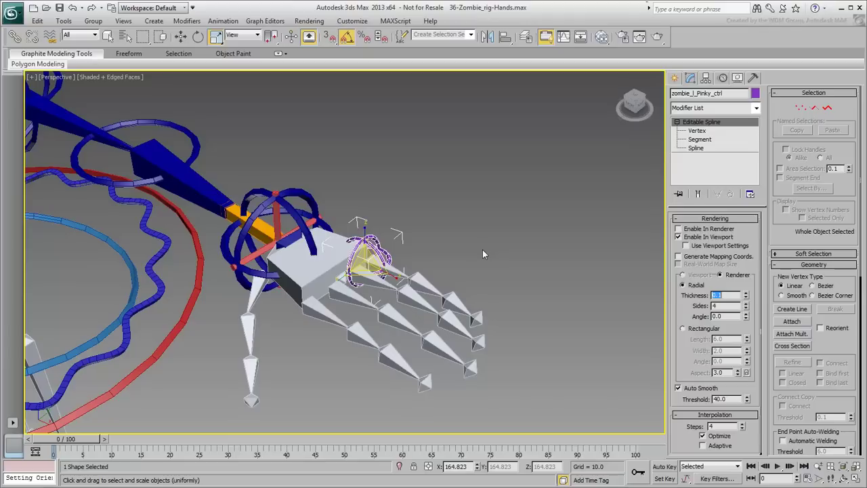
Step: Change the pinky control's object color to the rig's dark blue and deselect it
{"action": "left_click", "coordinate": [755, 93]}
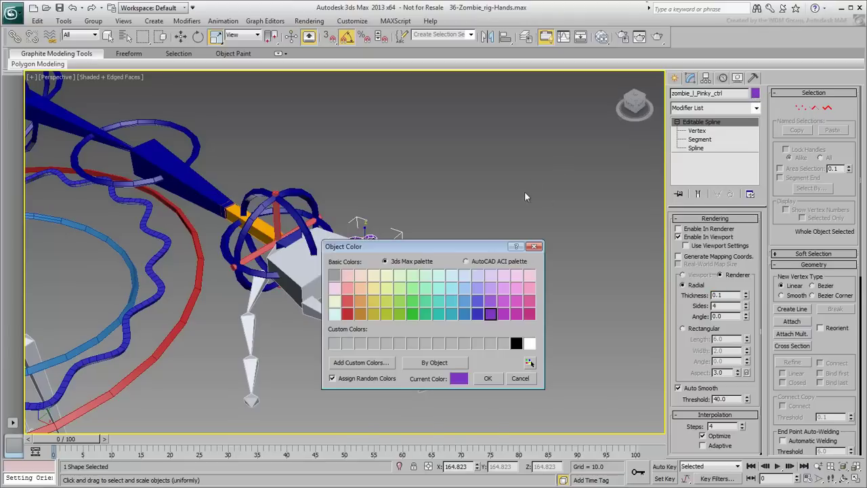
{"action": "left_click", "coordinate": [477, 315]}
{"action": "left_click", "coordinate": [479, 261]}
{"action": "left_click", "coordinate": [471, 273]}
{"action": "left_click", "coordinate": [485, 380]}
{"action": "left_click", "coordinate": [485, 231]}
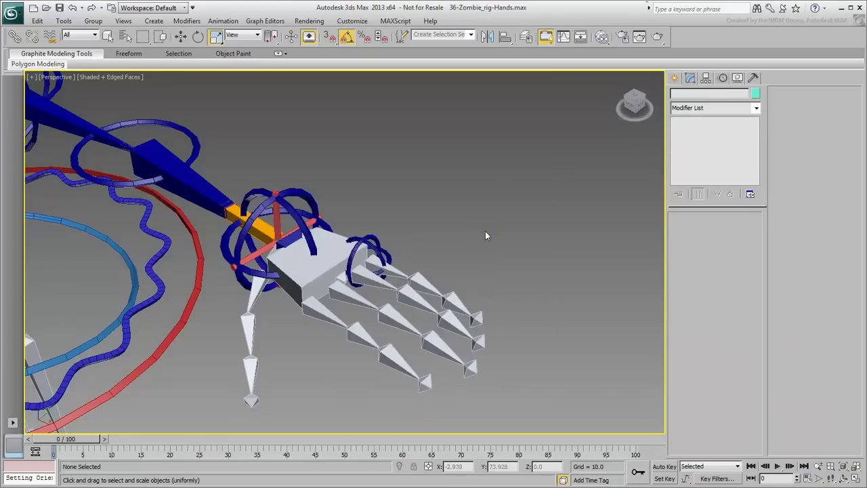
Step: Clone the pinky control as a copy named zombie_l_Ring_ctrl and align its position and orientation to the first ring finger bone
{"action": "left_click", "coordinate": [373, 242]}
{"action": "right_click", "coordinate": [389, 269]}
{"action": "left_click", "coordinate": [403, 275]}
{"action": "left_click_drag", "start_coordinate": [381, 259], "coordinate": [483, 258], "text": "shift"}
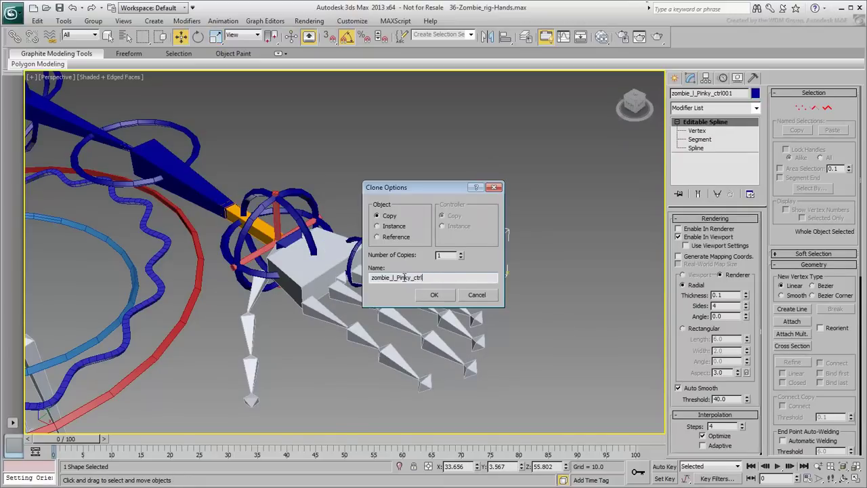
{"action": "left_click_drag", "start_coordinate": [406, 277], "coordinate": [397, 277]}
{"action": "type", "text": "Ring"}
{"action": "key", "text": "Return"}
{"action": "key", "text": "alt+a"}
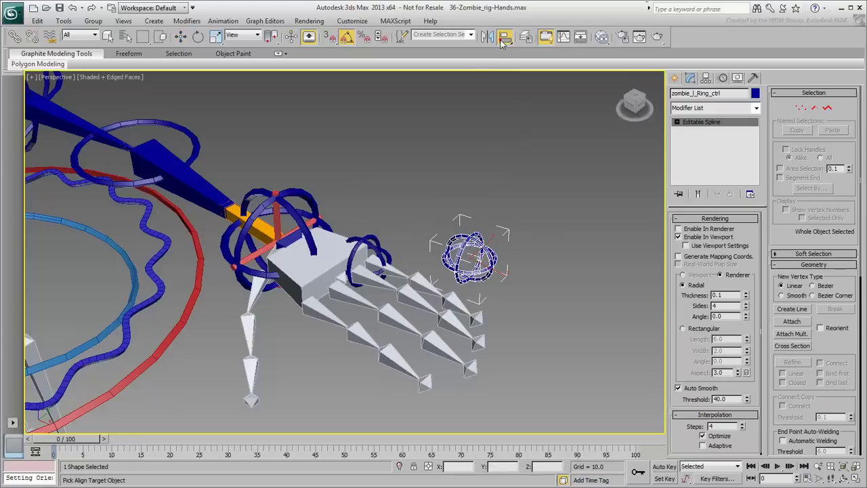
{"action": "left_click", "coordinate": [387, 285]}
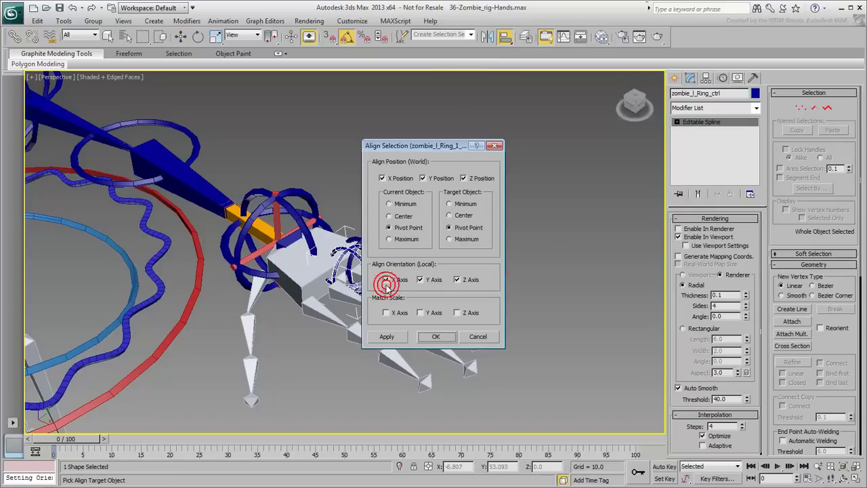
{"action": "left_click", "coordinate": [433, 336]}
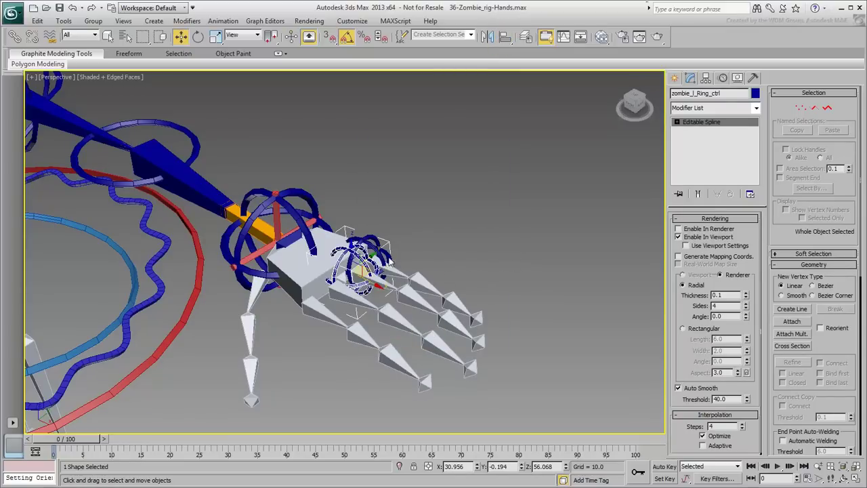
Step: Copy the ring control as zombie_l_Middle_ctrl and align it to the first middle finger bone
{"action": "left_click_drag", "start_coordinate": [366, 271], "coordinate": [484, 269], "text": "shift"}
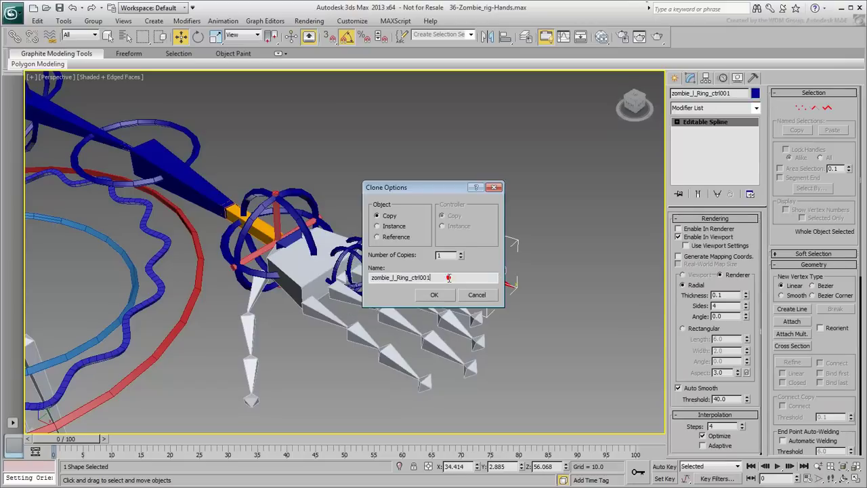
{"action": "double_click", "coordinate": [409, 278]}
{"action": "type", "text": "Middle"}
{"action": "key", "text": "Return"}
{"action": "left_click", "coordinate": [505, 36]}
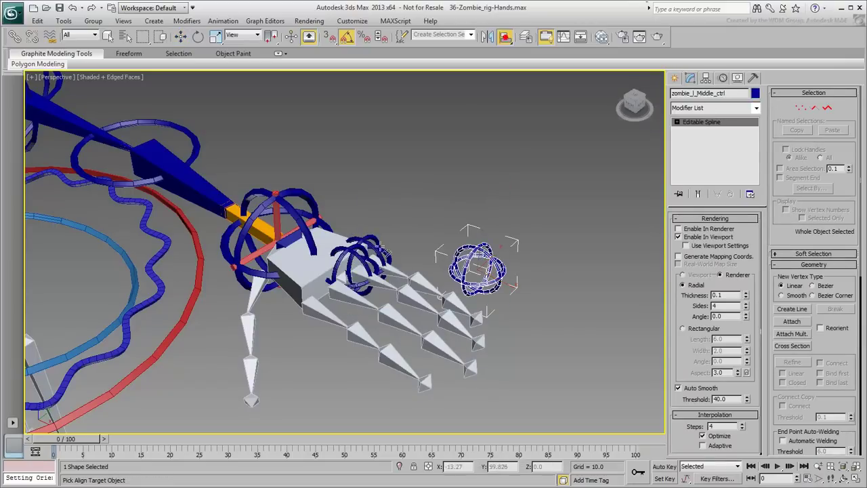
{"action": "left_click", "coordinate": [369, 309]}
{"action": "left_click", "coordinate": [431, 335]}
Step: Copy the middle control as zombie_l_Index_ctrl and align it to the first index finger bone
{"action": "left_click_drag", "start_coordinate": [347, 290], "coordinate": [472, 312], "text": "shift"}
{"action": "left_click", "coordinate": [466, 277]}
{"action": "key", "text": "BackSpace"}
{"action": "key", "text": "BackSpace"}
{"action": "key", "text": "BackSpace"}
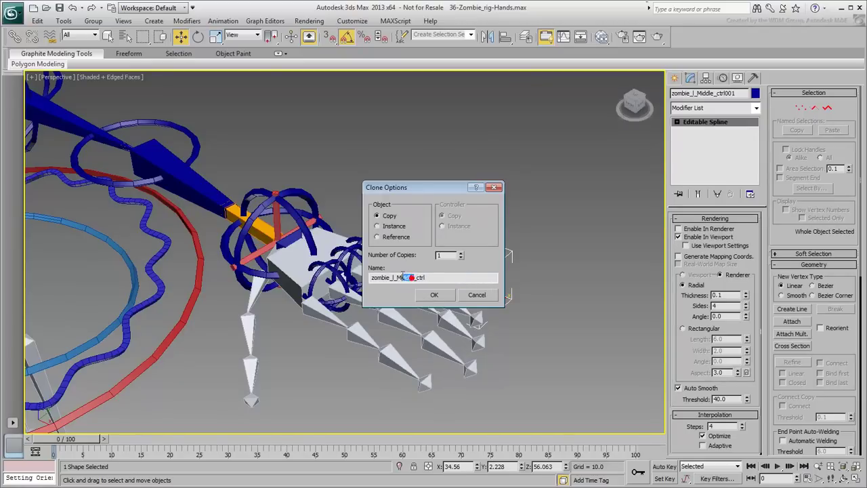
{"action": "type", "text": "Index"}
{"action": "key", "text": "Return"}
{"action": "left_click", "coordinate": [504, 36]}
{"action": "left_click", "coordinate": [332, 325]}
{"action": "left_click", "coordinate": [431, 335]}
Step: Copy the index control as zombie_l_Thumb_ctrl and align it to the first thumb bone
{"action": "key", "text": "w"}
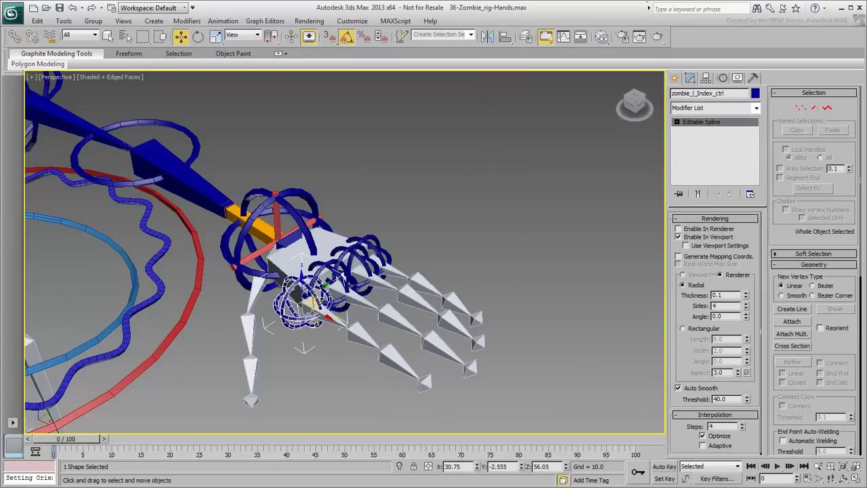
{"action": "left_click_drag", "start_coordinate": [309, 301], "coordinate": [291, 356], "text": "shift"}
{"action": "left_click", "coordinate": [444, 277]}
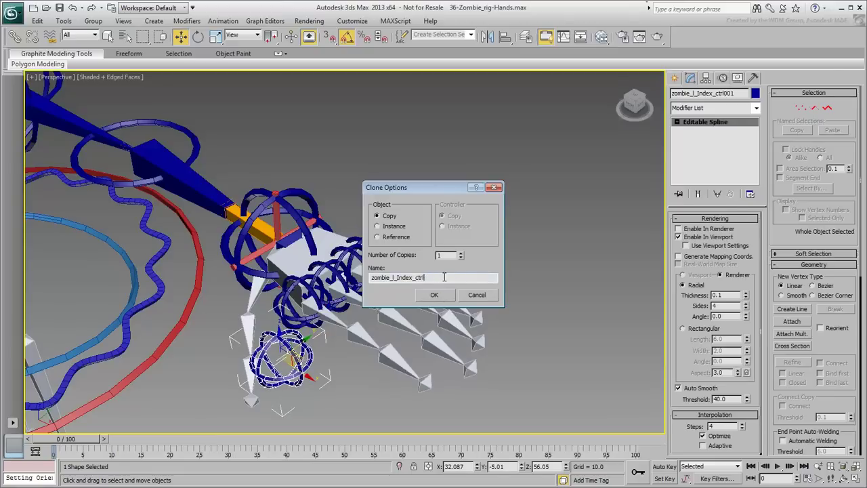
{"action": "type", "text": "T"}
{"action": "key", "text": "Return"}
{"action": "left_click", "coordinate": [505, 36]}
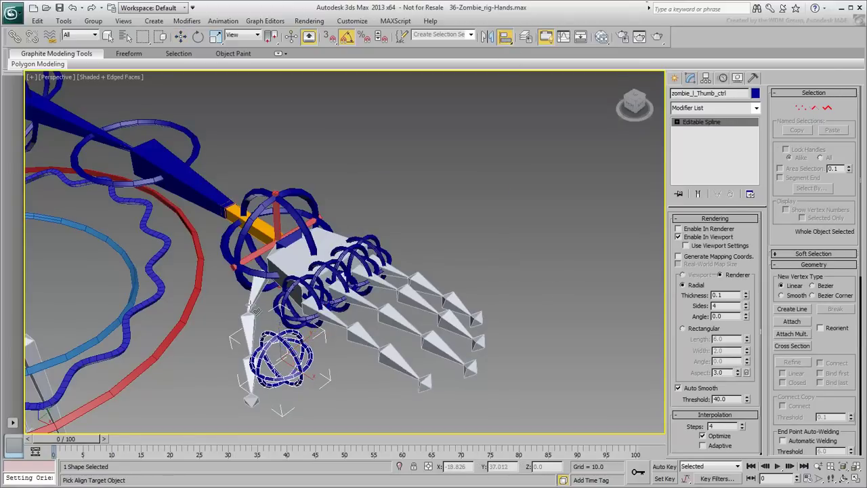
{"action": "left_click", "coordinate": [250, 305]}
{"action": "left_click", "coordinate": [435, 336]}
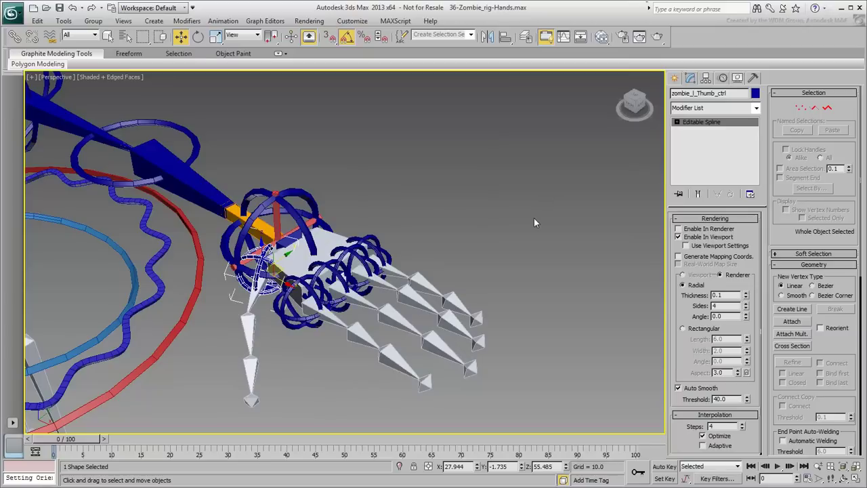
Step: Unhide the zombie mesh geometry and enlarge all splines of the thumb control at sub-object level until they surround the thumb base
{"action": "left_click", "coordinate": [738, 78]}
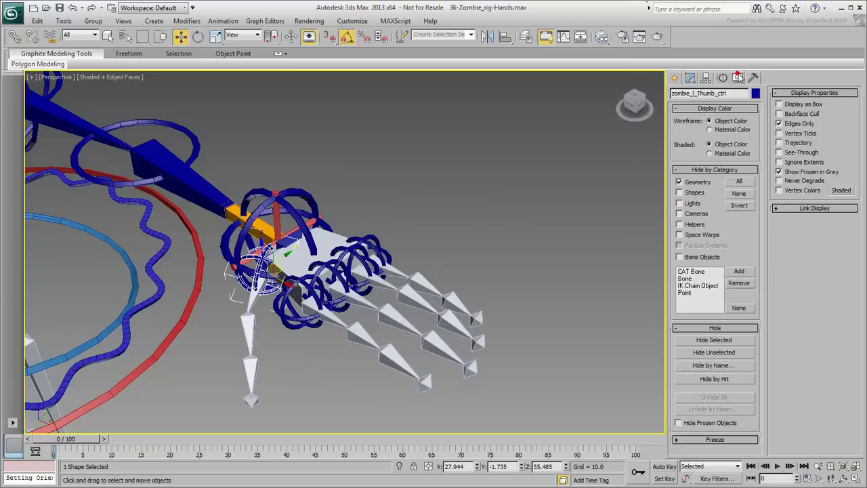
{"action": "left_click", "coordinate": [691, 183]}
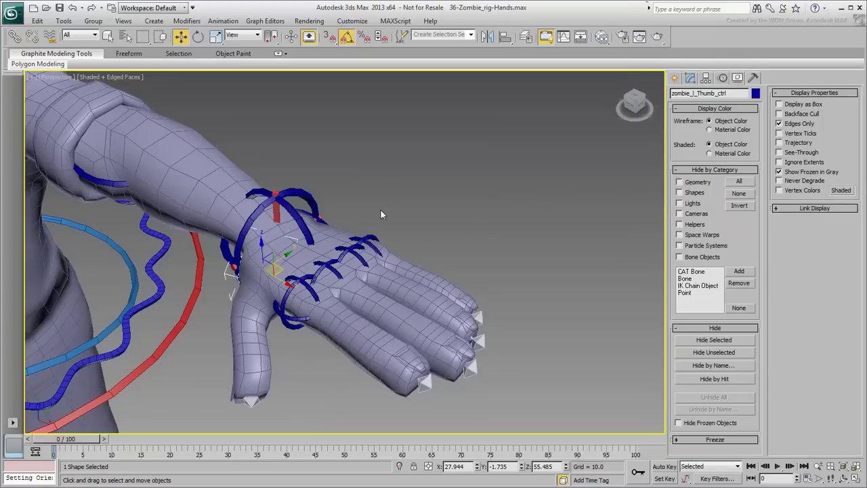
{"action": "left_click", "coordinate": [705, 77]}
{"action": "left_click", "coordinate": [676, 122]}
{"action": "left_click", "coordinate": [695, 148]}
{"action": "right_click", "coordinate": [270, 327]}
{"action": "left_click", "coordinate": [282, 352]}
{"action": "left_click_drag", "start_coordinate": [266, 261], "coordinate": [261, 275]}
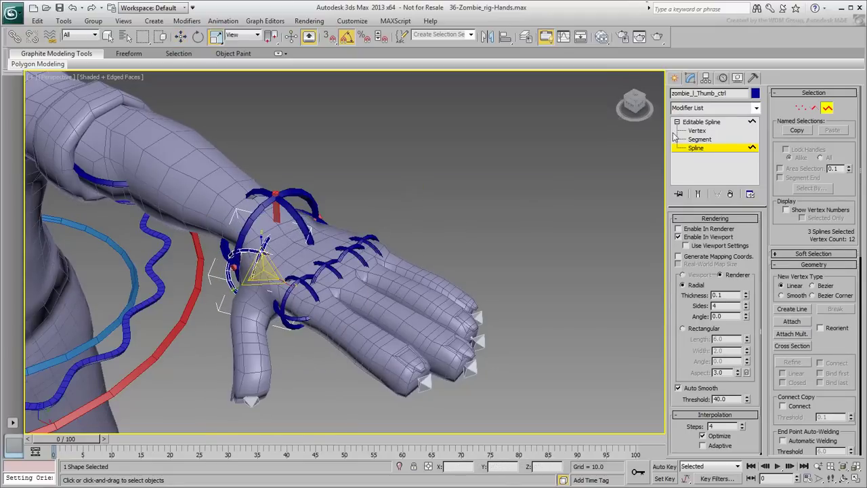
{"action": "left_click", "coordinate": [702, 149]}
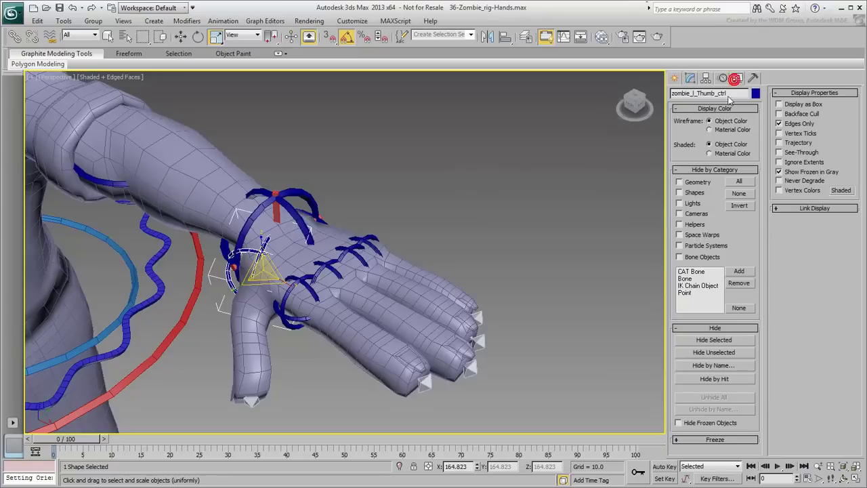
Step: Hide the geometry category again and clear the selection
{"action": "left_click", "coordinate": [737, 77]}
{"action": "left_click", "coordinate": [678, 181]}
{"action": "left_click", "coordinate": [494, 214]}
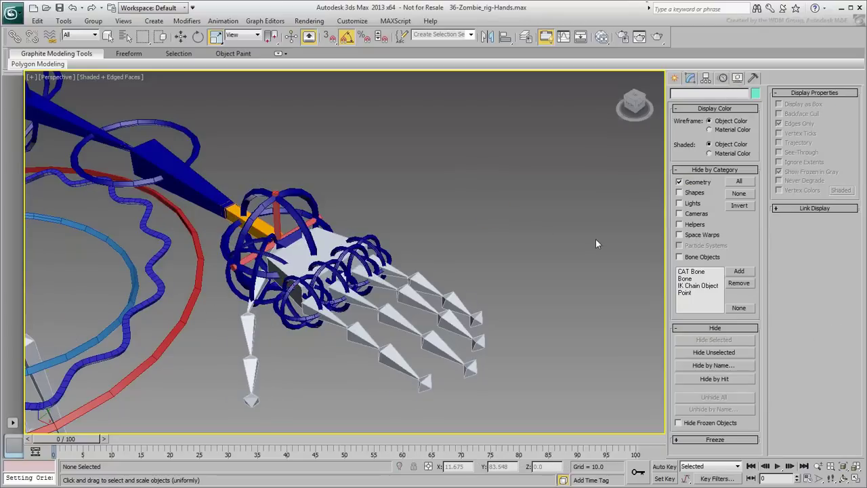
Step: Link the first pinky, ring, middle, index and thumb bones to their matching finger control objects
{"action": "middle_click_drag", "start_coordinate": [413, 271], "coordinate": [411, 267], "text": "alt"}
{"action": "left_click", "coordinate": [318, 271]}
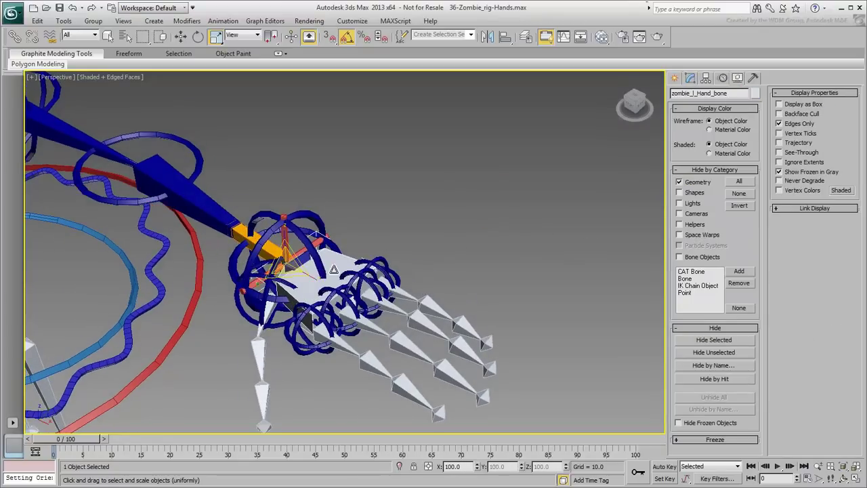
{"action": "middle_click_drag", "start_coordinate": [413, 298], "coordinate": [400, 312], "text": "alt"}
{"action": "scroll", "coordinate": [400, 312], "scroll_direction": "up", "scroll_amount": 5}
{"action": "scroll", "coordinate": [399, 312], "scroll_direction": "down", "scroll_amount": 3}
{"action": "scroll", "coordinate": [474, 257], "scroll_direction": "up", "scroll_amount": 1}
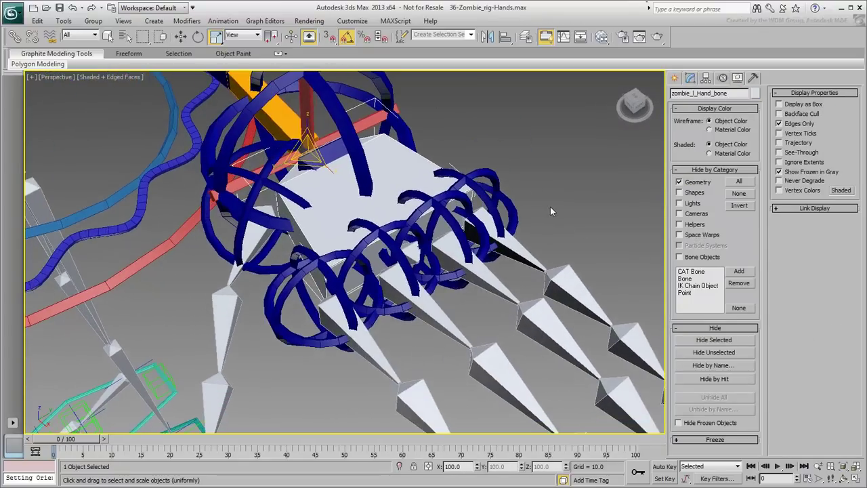
{"action": "left_click", "coordinate": [550, 207]}
{"action": "left_click", "coordinate": [15, 36]}
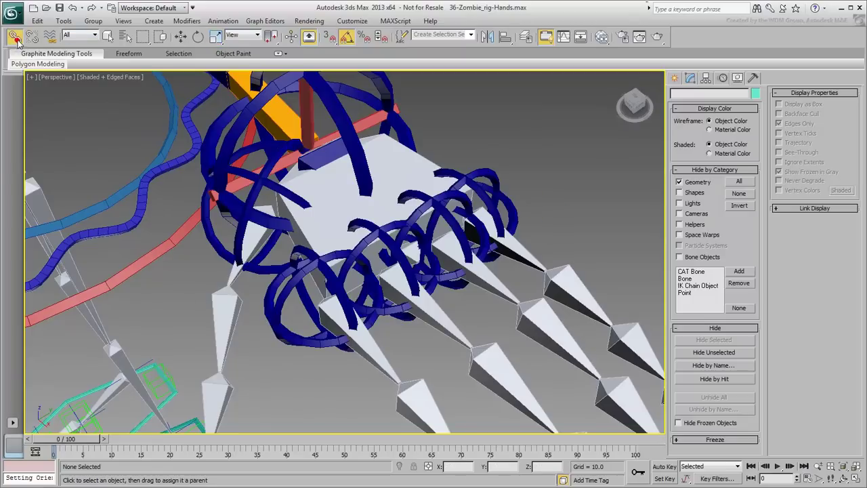
{"action": "left_click", "coordinate": [520, 248]}
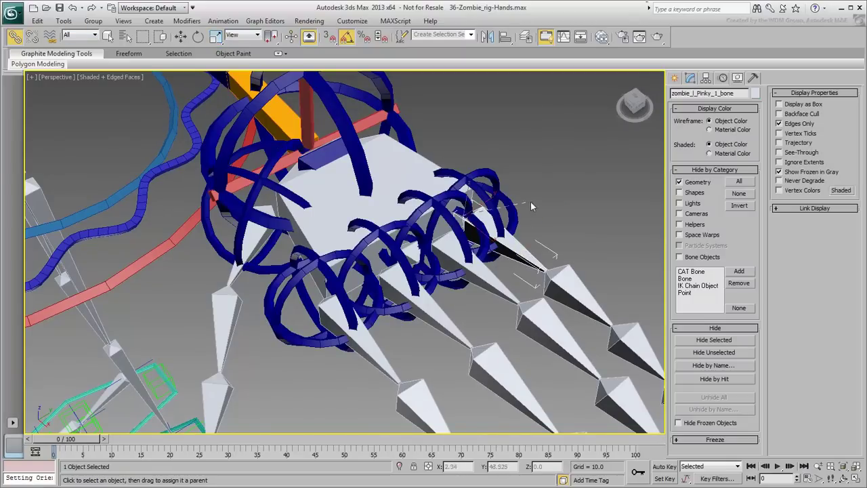
{"action": "left_click", "coordinate": [496, 288]}
{"action": "left_click", "coordinate": [433, 317]}
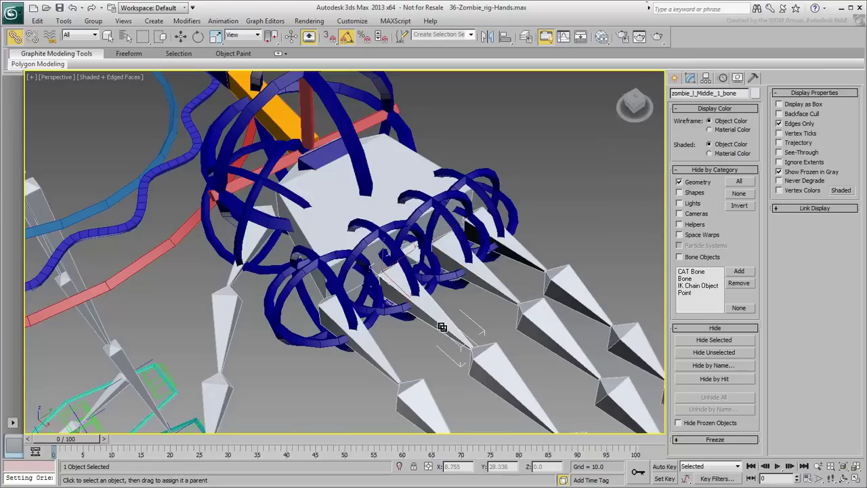
{"action": "left_click", "coordinate": [374, 358]}
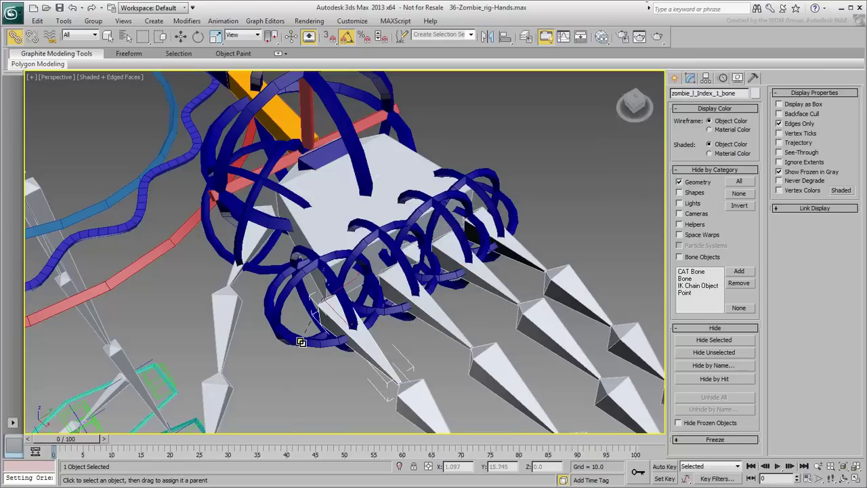
{"action": "left_click", "coordinate": [232, 265]}
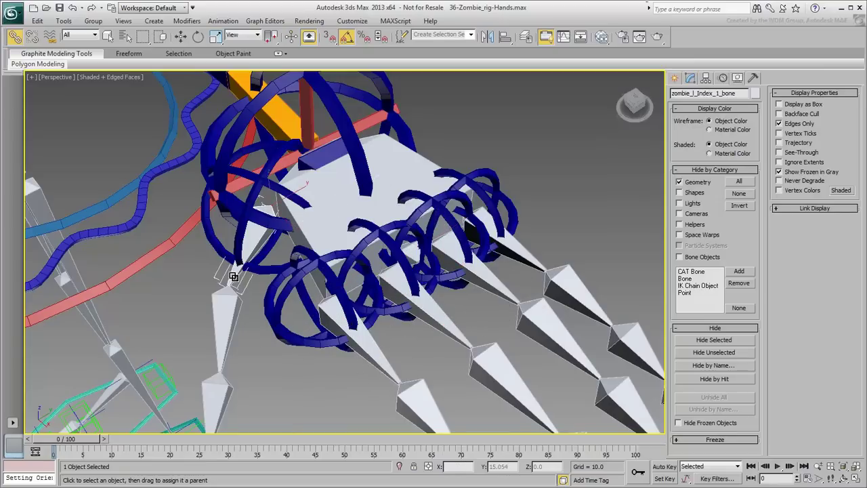
Step: Link the thumb, index, middle, ring and pinky controls together to the left hand bone
{"action": "left_click", "coordinate": [216, 244]}
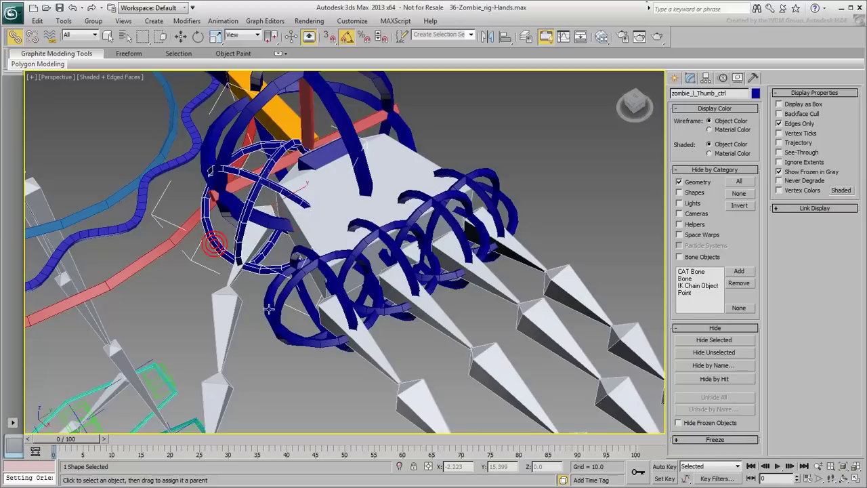
{"action": "left_click", "coordinate": [298, 338], "text": "ctrl"}
{"action": "left_click", "coordinate": [403, 319], "text": "ctrl"}
{"action": "left_click", "coordinate": [461, 286], "text": "ctrl"}
{"action": "left_click", "coordinate": [513, 212], "text": "ctrl"}
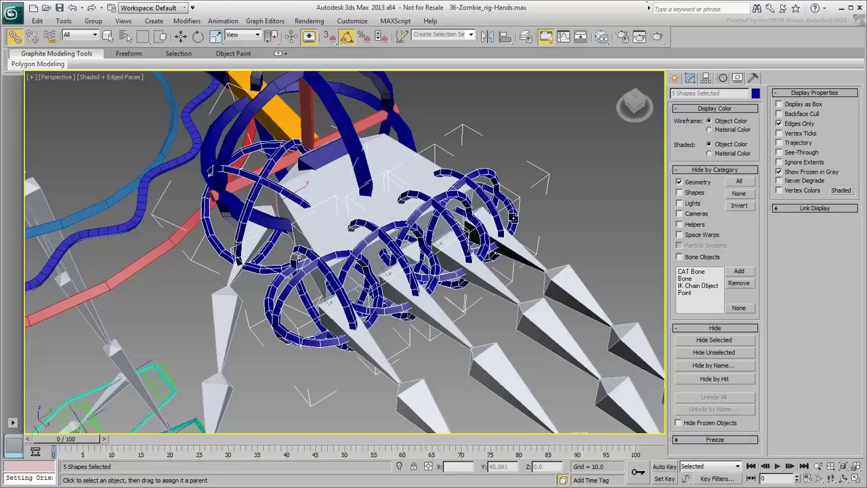
{"action": "left_click_drag", "start_coordinate": [514, 212], "coordinate": [431, 165]}
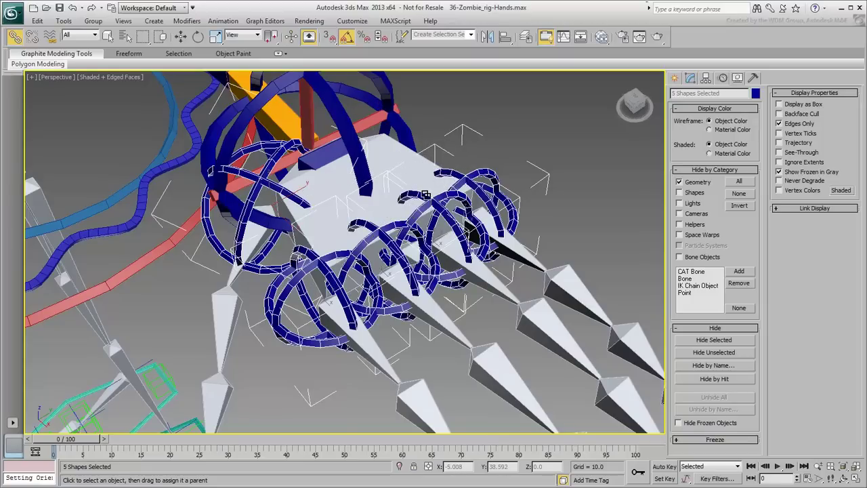
{"action": "right_click", "coordinate": [415, 225]}
{"action": "left_click", "coordinate": [430, 238]}
{"action": "left_click", "coordinate": [540, 182]}
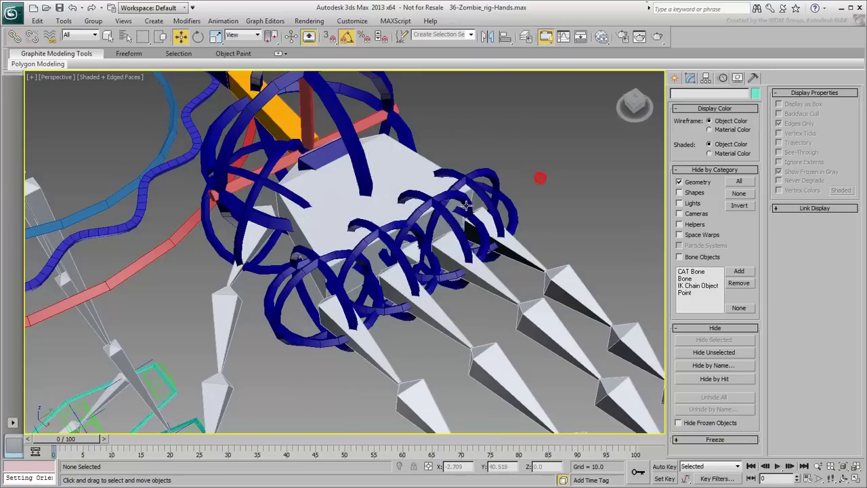
Step: Set the IK/FK Blend of the left hand IK control to 100 to switch the arm to FK
{"action": "scroll", "coordinate": [539, 178], "scroll_direction": "down", "scroll_amount": 6}
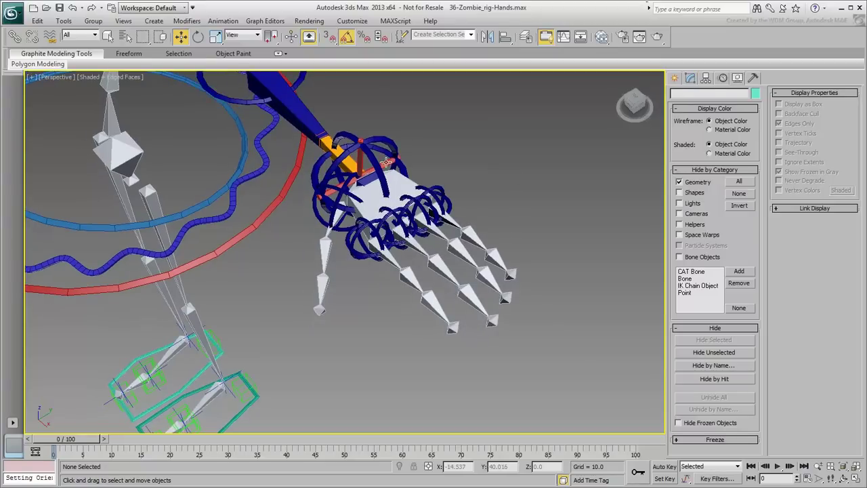
{"action": "left_click", "coordinate": [389, 161]}
{"action": "left_click_drag", "start_coordinate": [377, 178], "coordinate": [354, 161]}
{"action": "left_click", "coordinate": [690, 77]}
{"action": "left_click", "coordinate": [749, 239]}
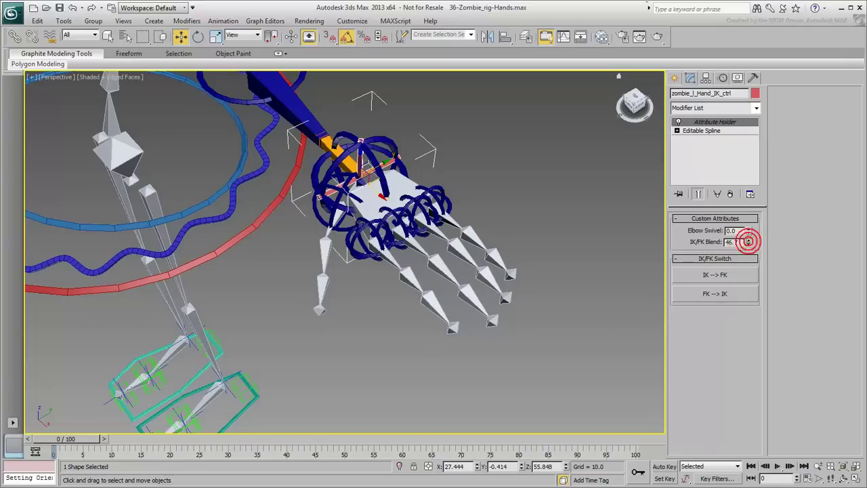
Step: Test-rotate the left hand FK control to check how the finger controls and bones follow
{"action": "left_click", "coordinate": [393, 149]}
{"action": "right_click", "coordinate": [380, 145]}
{"action": "left_click", "coordinate": [403, 164]}
{"action": "mouse_move", "coordinate": [396, 170]}
{"action": "left_mouse_down"}
{"action": "mouse_move", "coordinate": [376, 186]}
{"action": "mouse_move", "coordinate": [384, 174]}
{"action": "left_mouse_up"}
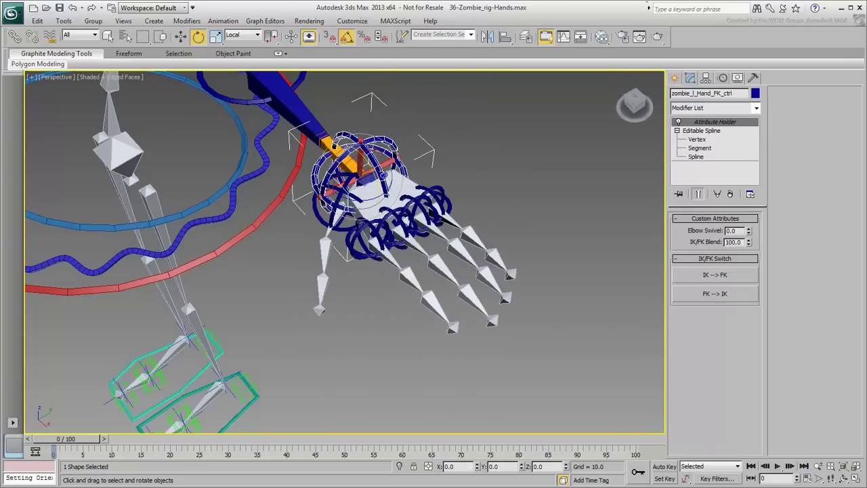
Step: Test-rotate the pinky, thumb and index controls individually in the Local coordinate system
{"action": "left_click", "coordinate": [452, 204]}
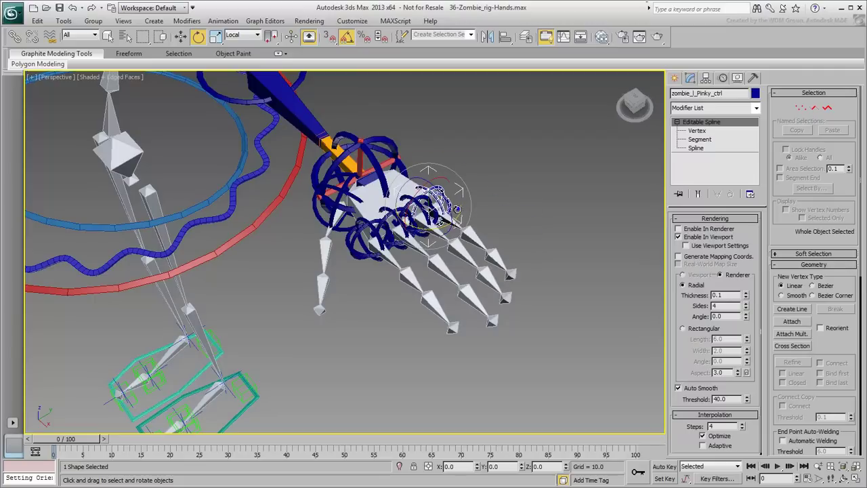
{"action": "left_click", "coordinate": [341, 229]}
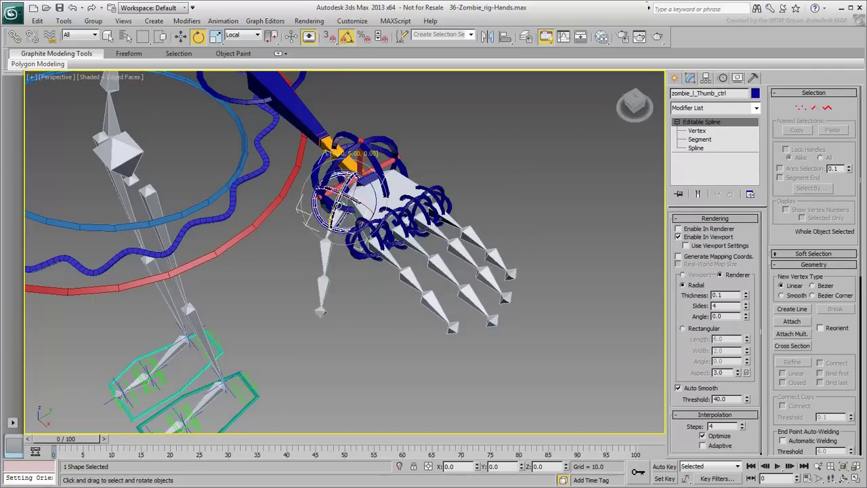
{"action": "left_click", "coordinate": [362, 236]}
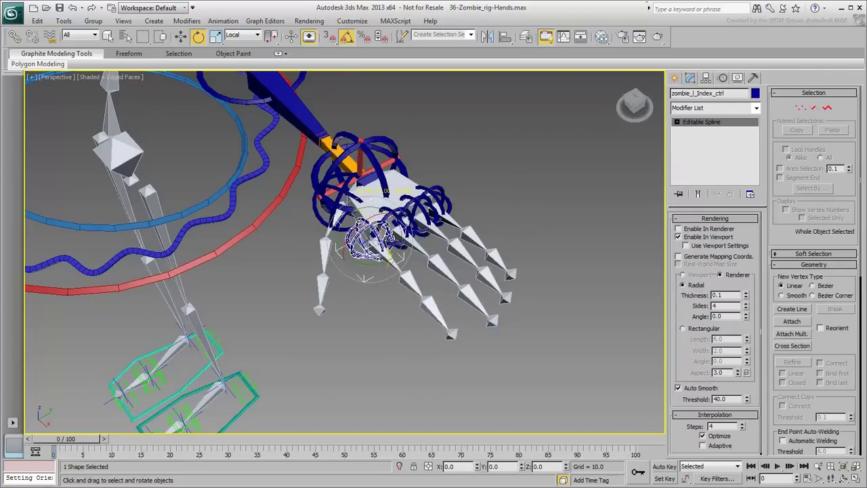
Step: Select all five finger controls of the left hand and apply Freeze Transform to them
{"action": "left_click", "coordinate": [545, 195]}
{"action": "left_click", "coordinate": [315, 225]}
{"action": "left_click", "coordinate": [358, 255], "text": "ctrl"}
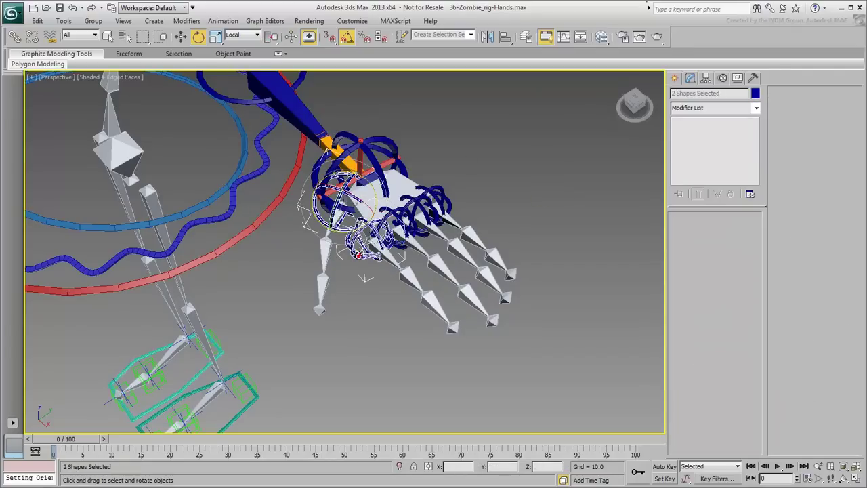
{"action": "left_click", "coordinate": [424, 223], "text": "ctrl"}
{"action": "left_click", "coordinate": [446, 209], "text": "ctrl"}
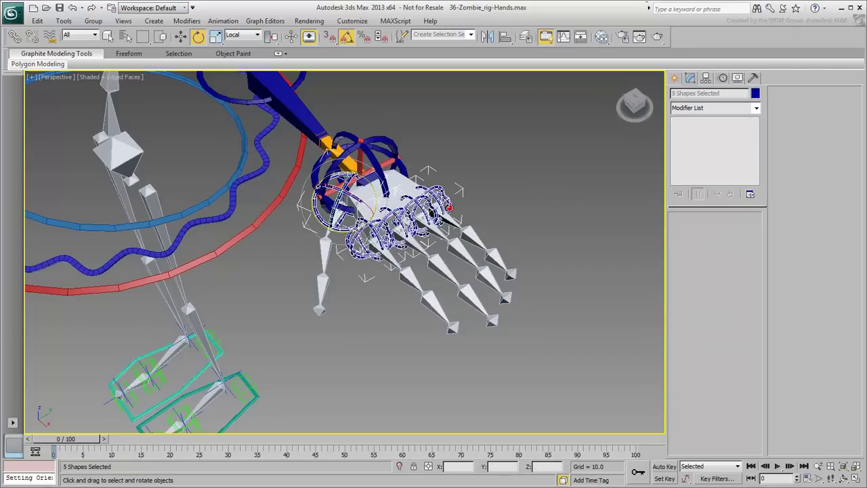
{"action": "right_click", "coordinate": [464, 202]}
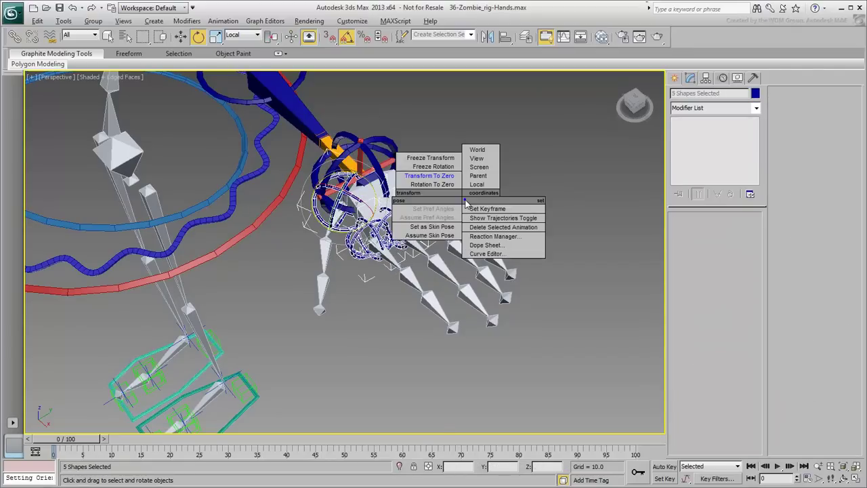
{"action": "left_click", "coordinate": [440, 160]}
{"action": "left_click", "coordinate": [479, 381]}
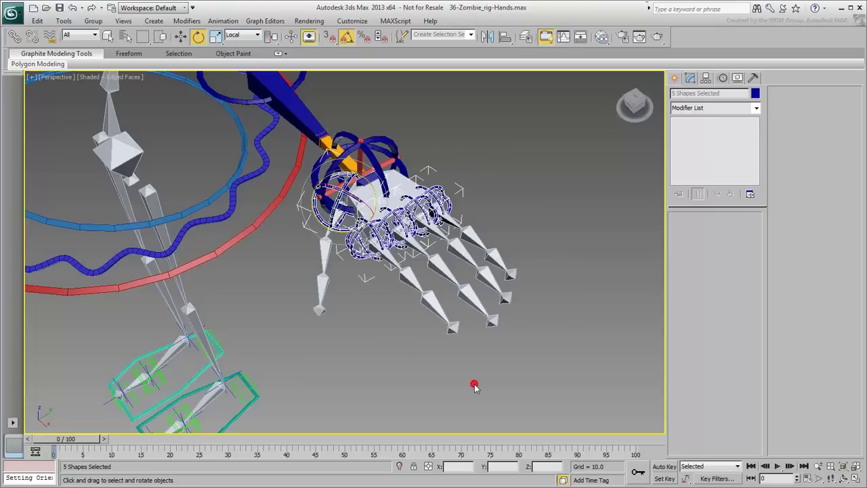
{"action": "left_click", "coordinate": [528, 193]}
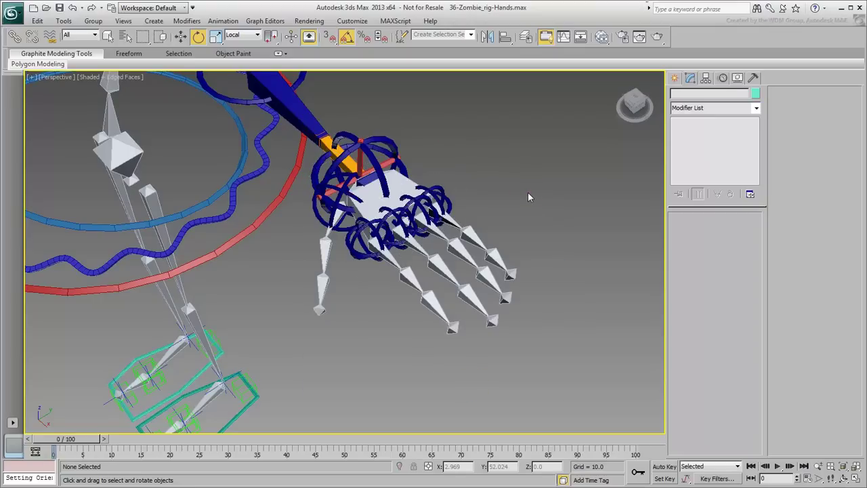
Step: Try rotating the pinky control about its local axes to find which rotation is unwanted
{"action": "scroll", "coordinate": [456, 218], "scroll_direction": "up", "scroll_amount": 5}
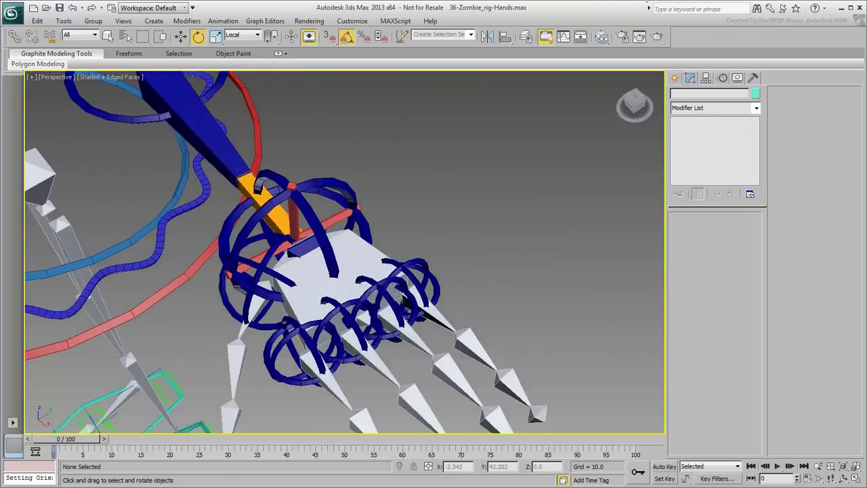
{"action": "scroll", "coordinate": [456, 218], "scroll_direction": "up", "scroll_amount": 3}
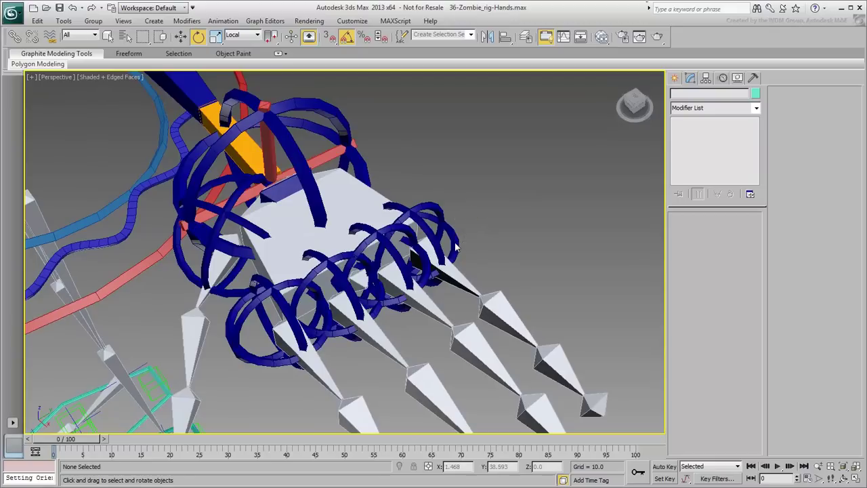
{"action": "left_click", "coordinate": [454, 246]}
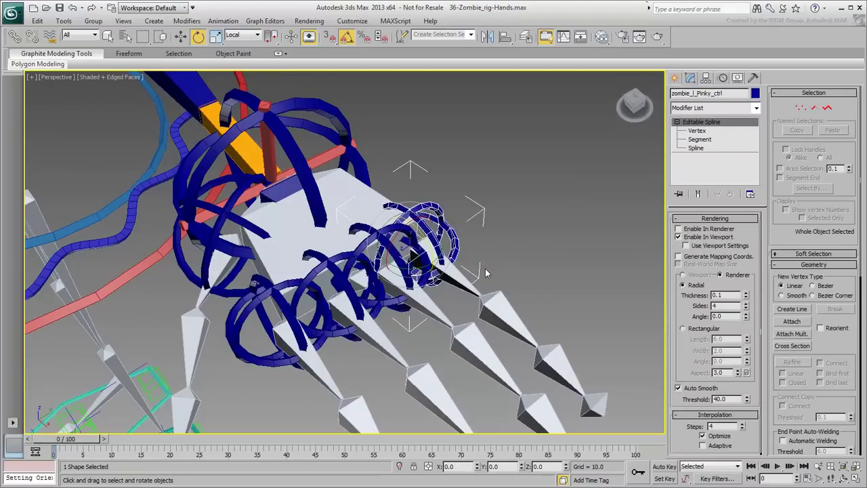
{"action": "left_click_drag", "start_coordinate": [419, 269], "coordinate": [483, 226]}
{"action": "right_click", "coordinate": [482, 226]}
Step: Lock the pinky control's X rotation and all its move and scale axes
{"action": "left_click", "coordinate": [706, 78]}
{"action": "left_click", "coordinate": [746, 107]}
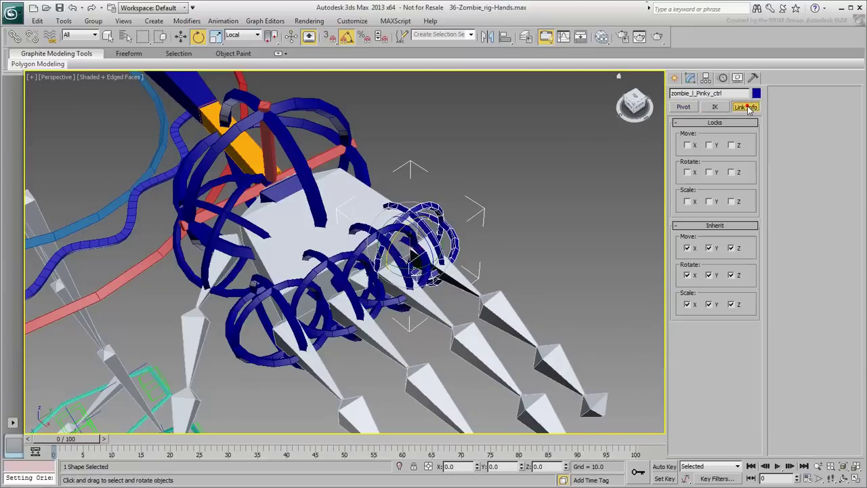
{"action": "left_click", "coordinate": [687, 172]}
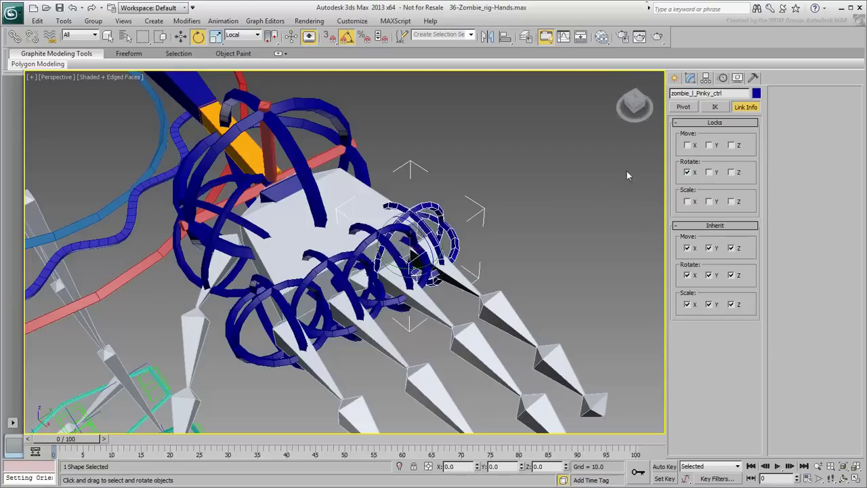
{"action": "left_click", "coordinate": [687, 145]}
{"action": "left_click", "coordinate": [708, 145]}
{"action": "left_click", "coordinate": [731, 145]}
{"action": "left_click", "coordinate": [687, 201]}
{"action": "left_click", "coordinate": [708, 201]}
{"action": "left_click", "coordinate": [731, 201]}
Step: Lock X rotation and all move and scale axes on the ring, middle, index and thumb controls together
{"action": "left_click", "coordinate": [353, 246]}
{"action": "left_click", "coordinate": [336, 336], "text": "ctrl"}
{"action": "left_click", "coordinate": [263, 363], "text": "ctrl"}
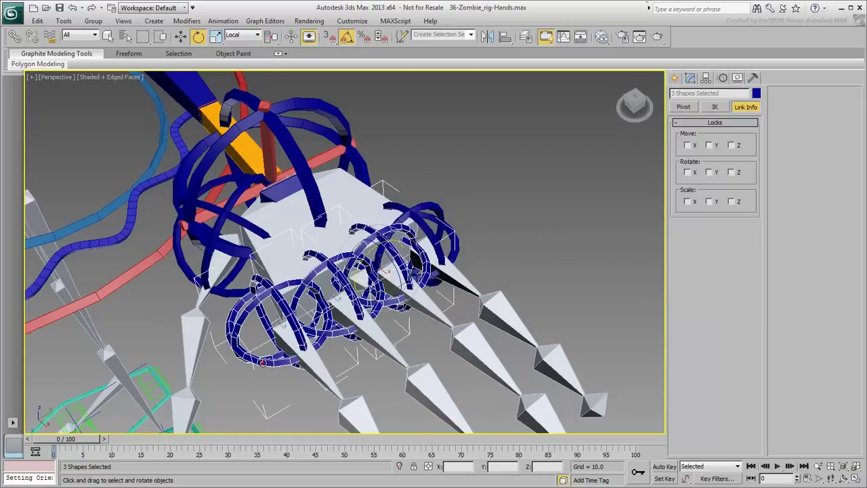
{"action": "left_click", "coordinate": [207, 298], "text": "ctrl"}
{"action": "left_click", "coordinate": [687, 145]}
{"action": "left_click", "coordinate": [708, 145]}
{"action": "left_click", "coordinate": [731, 145]}
{"action": "left_click", "coordinate": [687, 172]}
{"action": "left_click", "coordinate": [687, 201]}
{"action": "left_click", "coordinate": [708, 201]}
{"action": "left_click", "coordinate": [731, 201]}
{"action": "left_click", "coordinate": [534, 197]}
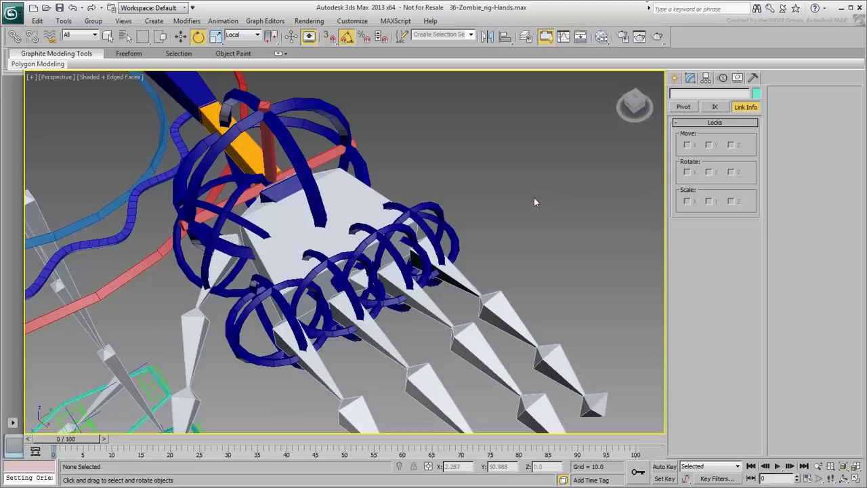
Step: Select the pinky control of the left hand and apply an Attribute Holder modifier to it
{"action": "left_click_drag", "start_coordinate": [515, 196], "coordinate": [451, 241]}
{"action": "middle_click_drag", "start_coordinate": [541, 256], "coordinate": [515, 216]}
{"action": "scroll", "coordinate": [498, 225], "scroll_direction": "down", "scroll_amount": 3}
{"action": "left_click", "coordinate": [691, 79]}
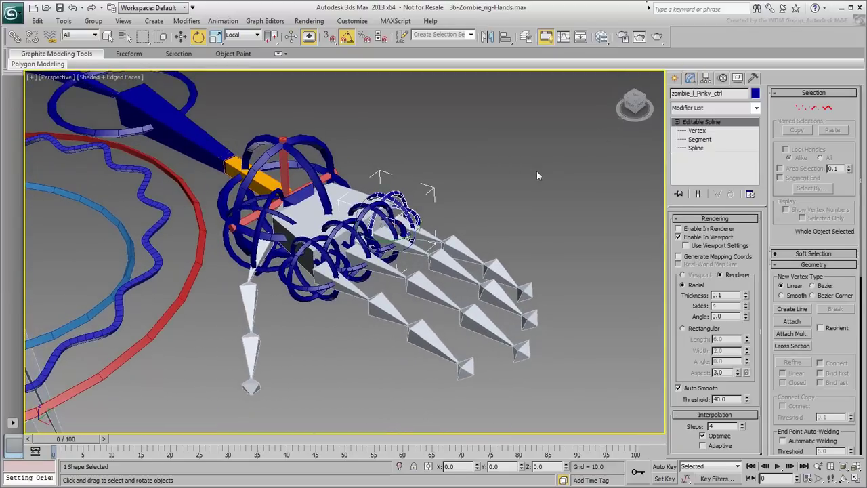
{"action": "left_click", "coordinate": [698, 220]}
{"action": "left_click", "coordinate": [702, 229]}
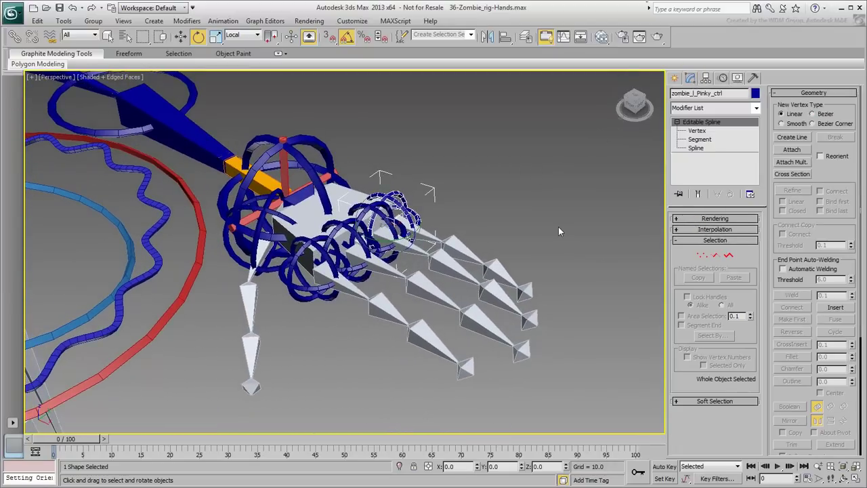
{"action": "left_click", "coordinate": [723, 109]}
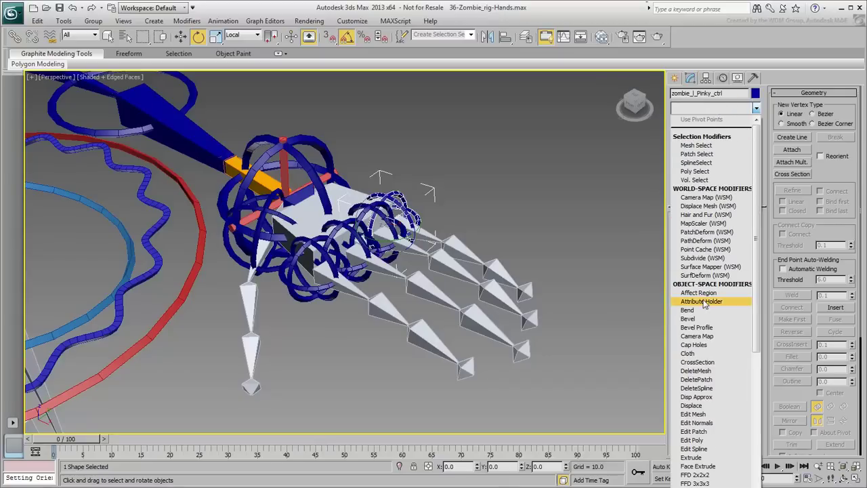
{"action": "left_click", "coordinate": [705, 301]}
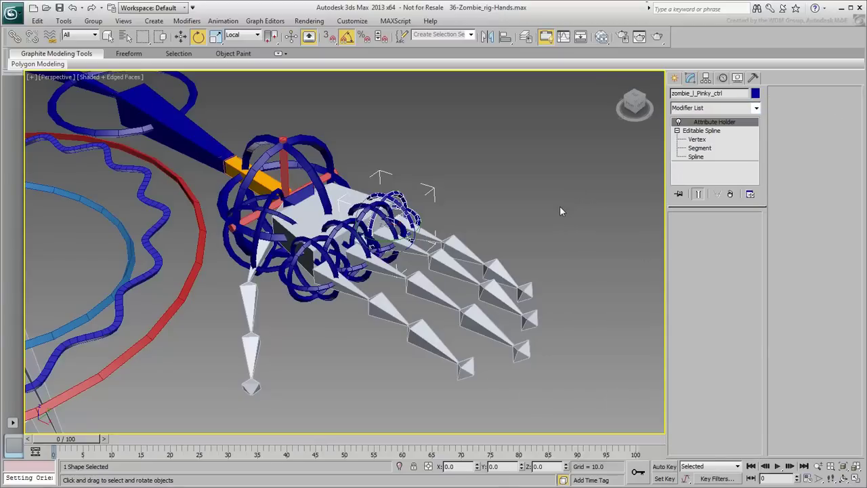
Step: Add a float spinner attribute named Pinky Curl with width 100, range 0 to 10 and right alignment
{"action": "key", "text": "alt+1"}
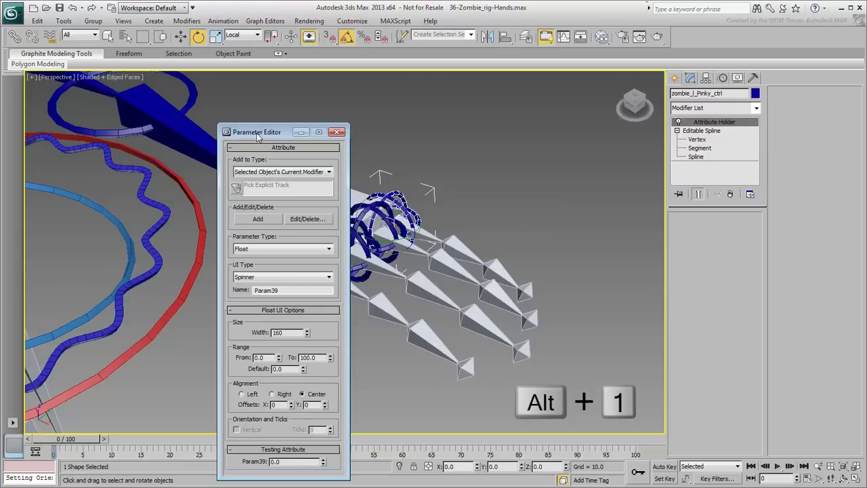
{"action": "left_click_drag", "start_coordinate": [257, 134], "coordinate": [117, 99]}
{"action": "double_click", "coordinate": [148, 256]}
{"action": "type", "text": "Pinky Curl"}
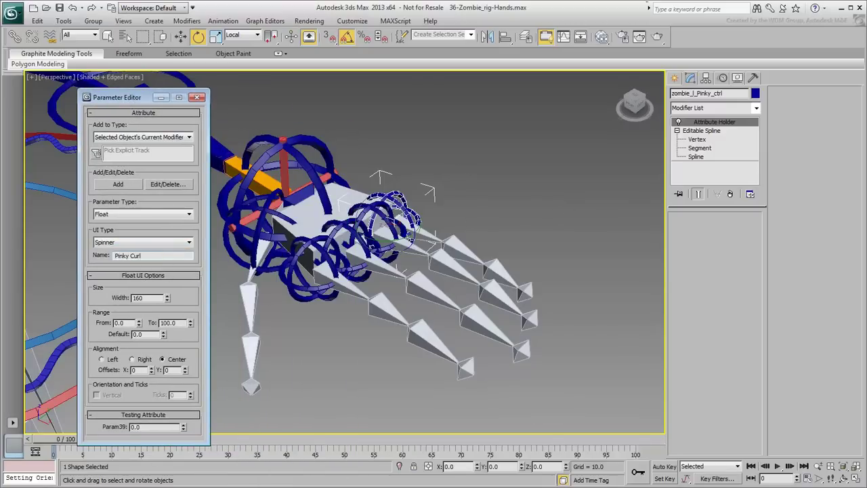
{"action": "double_click", "coordinate": [139, 297]}
{"action": "type", "text": "100"}
{"action": "key", "text": "Return"}
{"action": "double_click", "coordinate": [163, 323]}
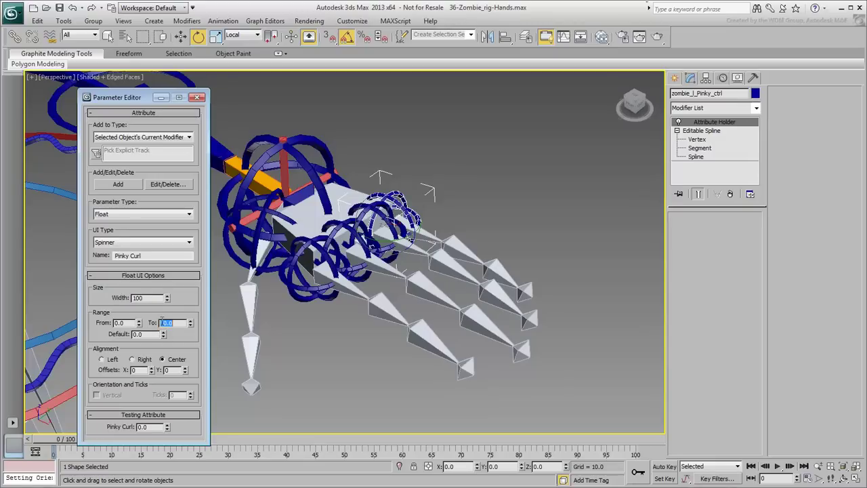
{"action": "left_click", "coordinate": [140, 359]}
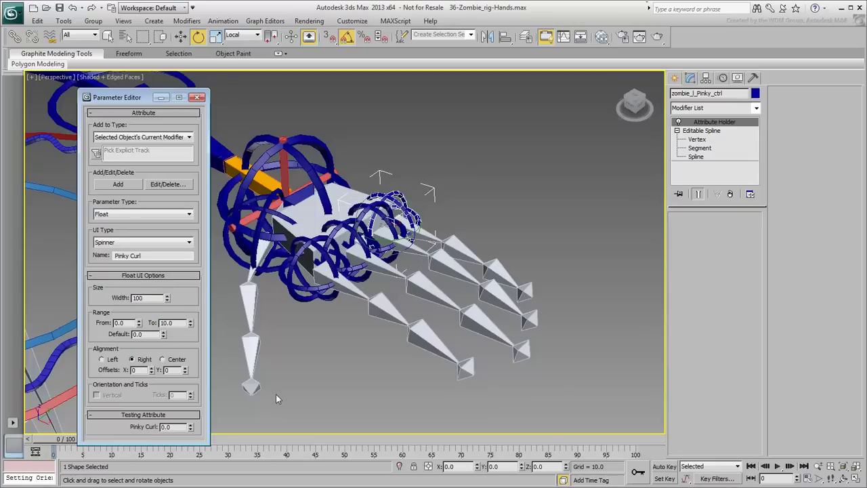
{"action": "left_click", "coordinate": [116, 185]}
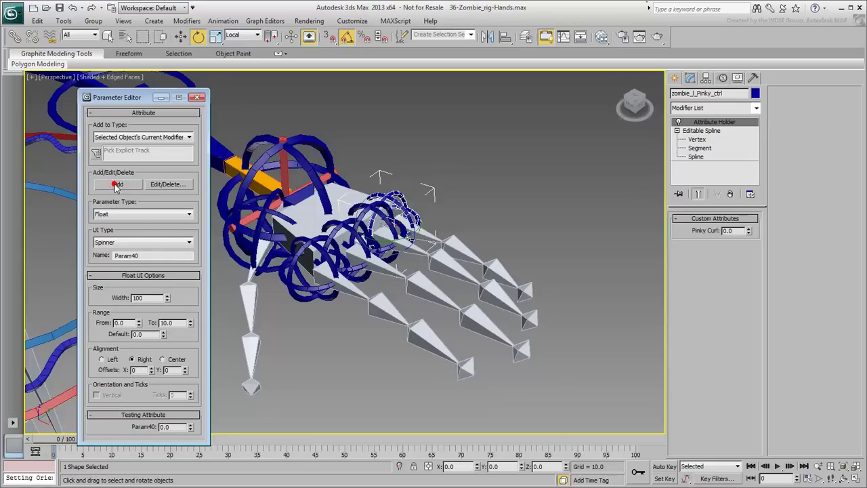
Step: In the Reaction Manager, add the pinky control's Pinky Curl custom attribute as a new master
{"action": "left_click_drag", "start_coordinate": [128, 101], "coordinate": [576, 85]}
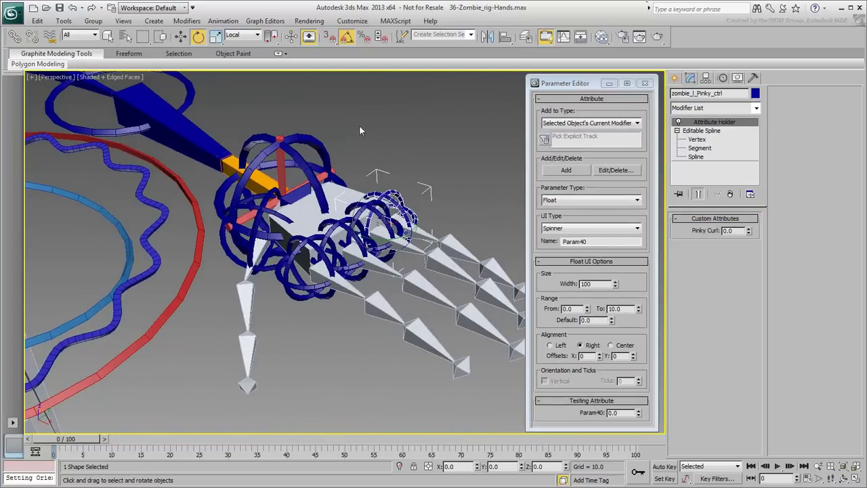
{"action": "left_click", "coordinate": [223, 21]}
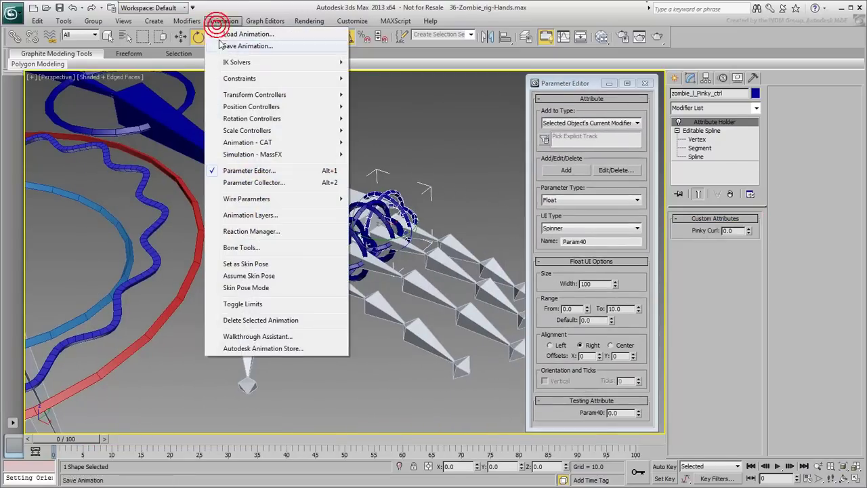
{"action": "left_click", "coordinate": [252, 232]}
{"action": "left_click_drag", "start_coordinate": [439, 178], "coordinate": [162, 83]}
{"action": "left_click", "coordinate": [18, 99]}
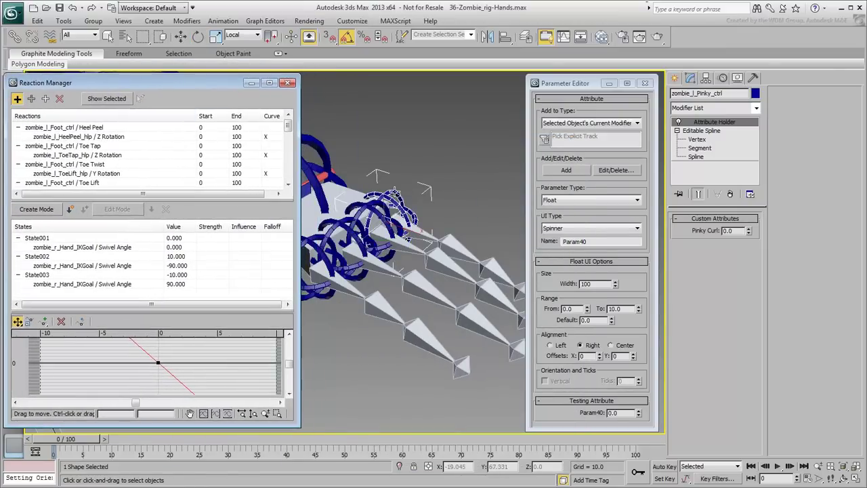
{"action": "left_click", "coordinate": [395, 194]}
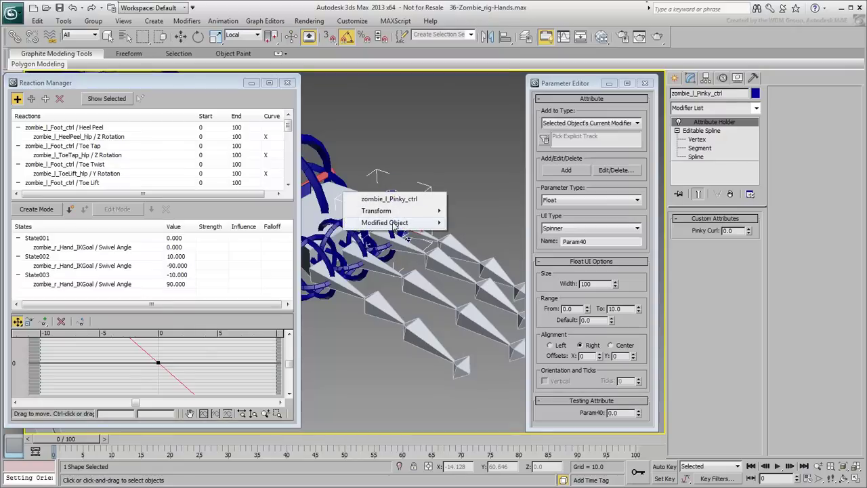
{"action": "left_click", "coordinate": [392, 222]}
{"action": "left_click", "coordinate": [493, 223]}
{"action": "left_click", "coordinate": [571, 222]}
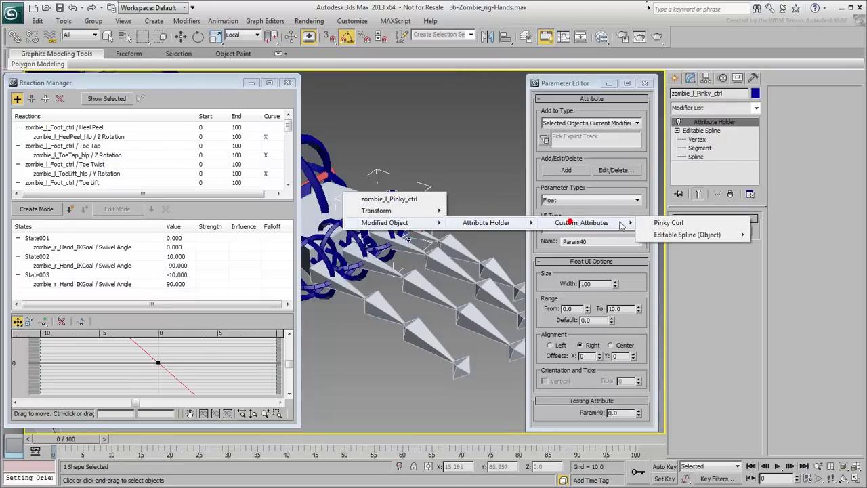
{"action": "left_click", "coordinate": [667, 223]}
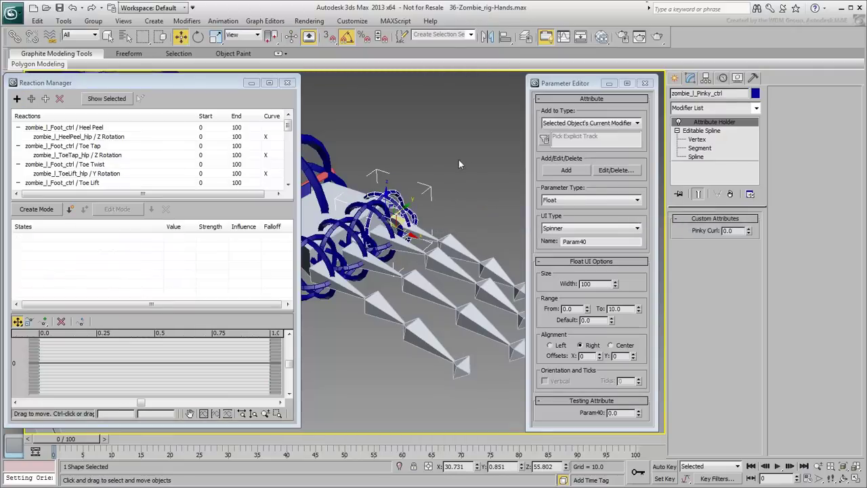
Step: Add the Zero Euler XYZ Z Rotation of the second and third pinky bones as slaves of the Pinky Curl master
{"action": "left_click", "coordinate": [287, 135]}
{"action": "left_click_drag", "start_coordinate": [287, 136], "coordinate": [287, 176]}
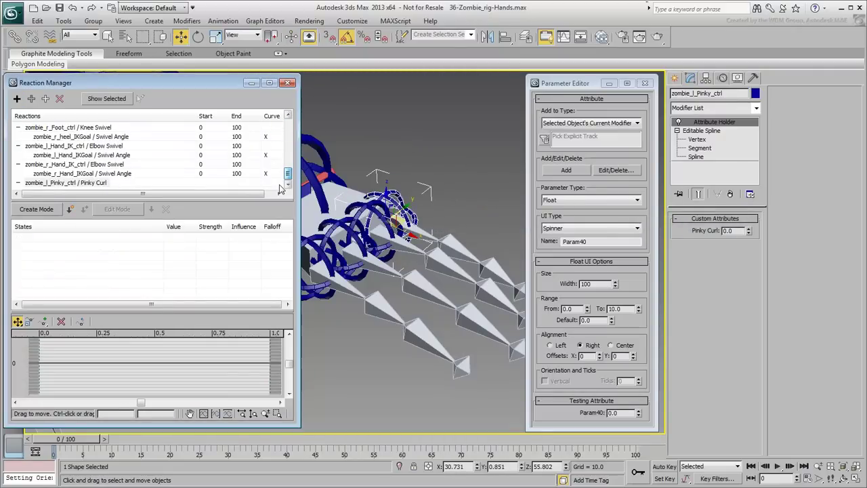
{"action": "left_click", "coordinate": [76, 183]}
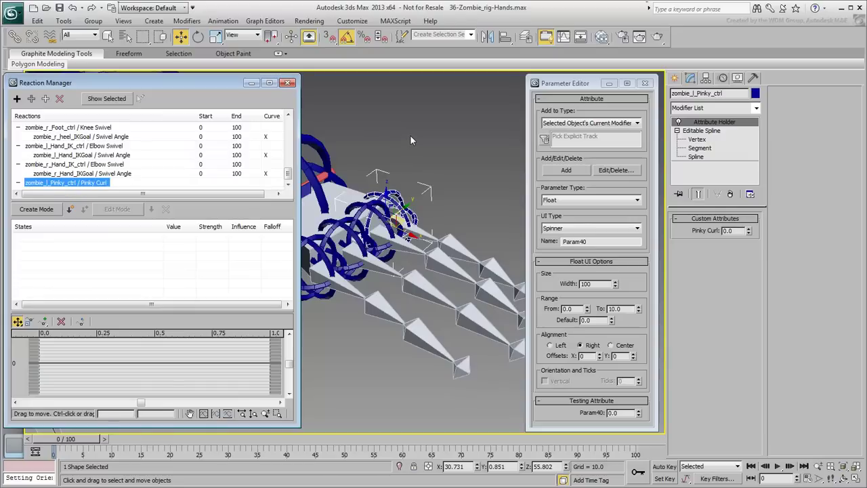
{"action": "left_click", "coordinate": [460, 251]}
{"action": "left_click", "coordinate": [488, 267], "text": "ctrl"}
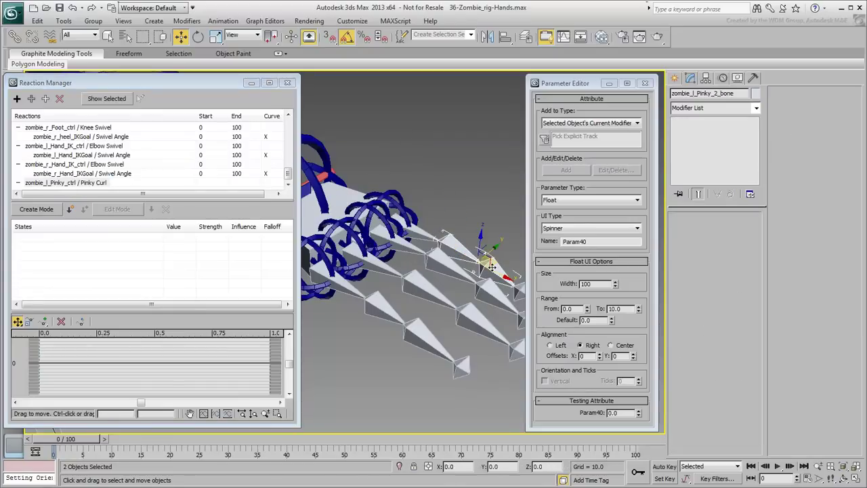
{"action": "left_click", "coordinate": [46, 100]}
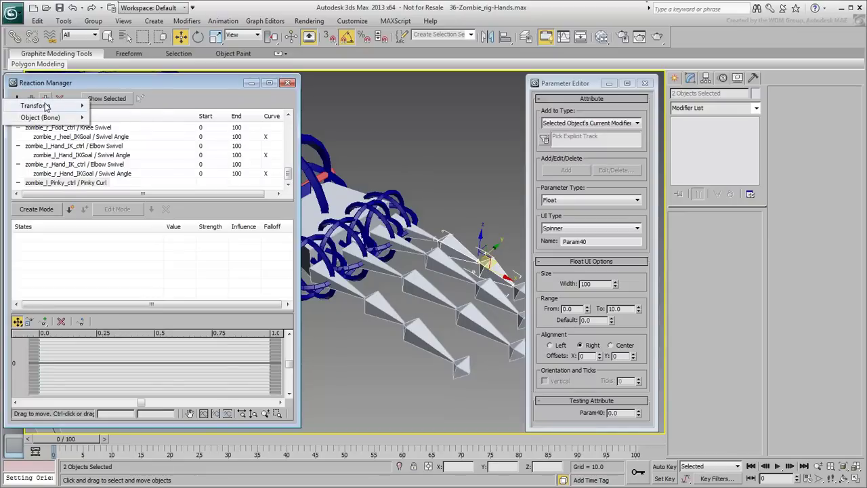
{"action": "mouse_move", "coordinate": [42, 105]}
{"action": "mouse_move", "coordinate": [134, 121]}
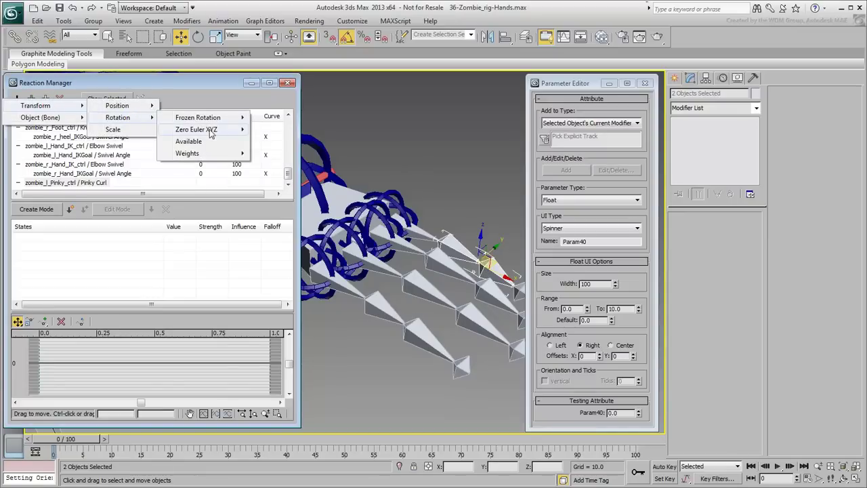
{"action": "mouse_move", "coordinate": [212, 132]}
{"action": "left_click", "coordinate": [279, 153]}
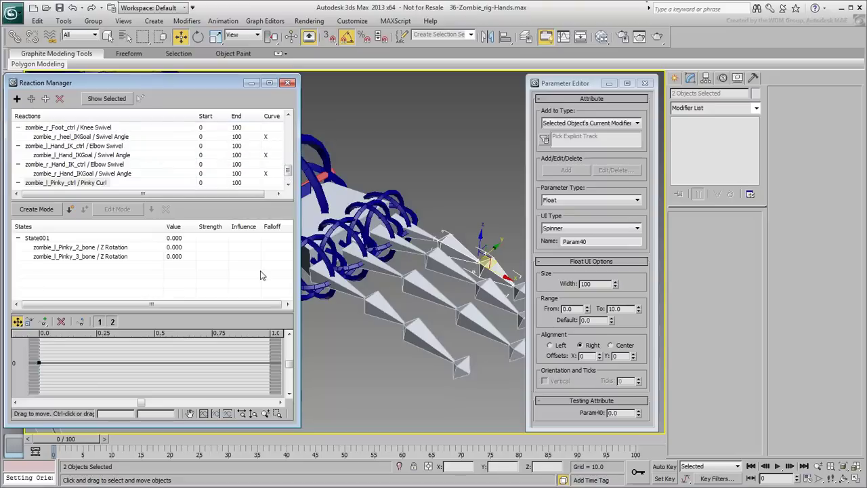
Step: Create a second state for the Pinky Curl reaction and set its master value to 10
{"action": "left_click", "coordinate": [70, 210]}
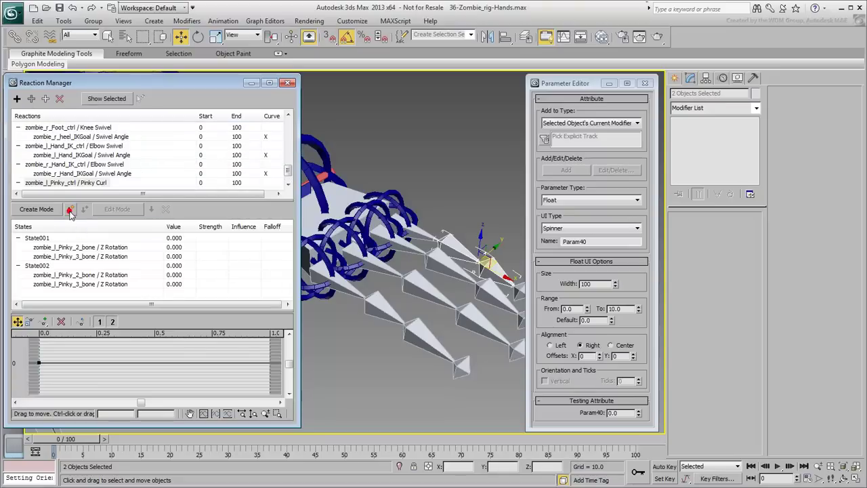
{"action": "double_click", "coordinate": [175, 267]}
{"action": "type", "text": "10"}
{"action": "key", "text": "Return"}
Step: Try a Z Rotation of 90 for both pinky bones in the second state
{"action": "double_click", "coordinate": [175, 275]}
{"action": "type", "text": "90"}
{"action": "key", "text": "Return"}
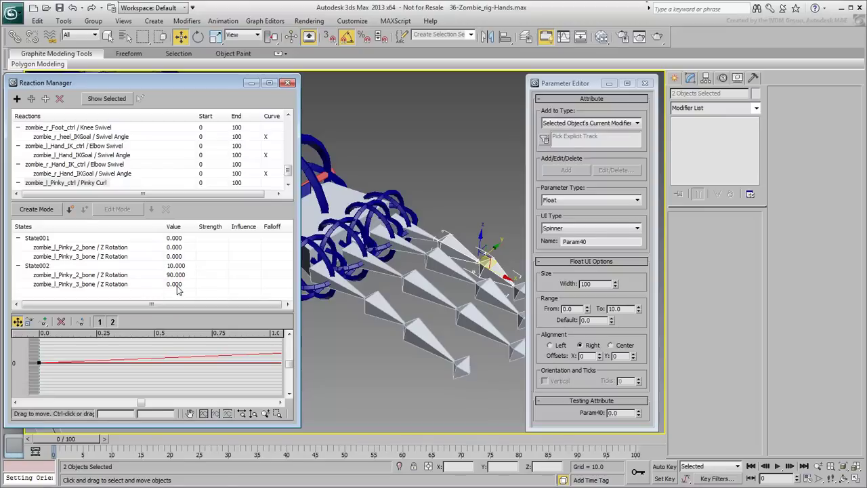
{"action": "double_click", "coordinate": [176, 285]}
{"action": "type", "text": "90"}
{"action": "key", "text": "Return"}
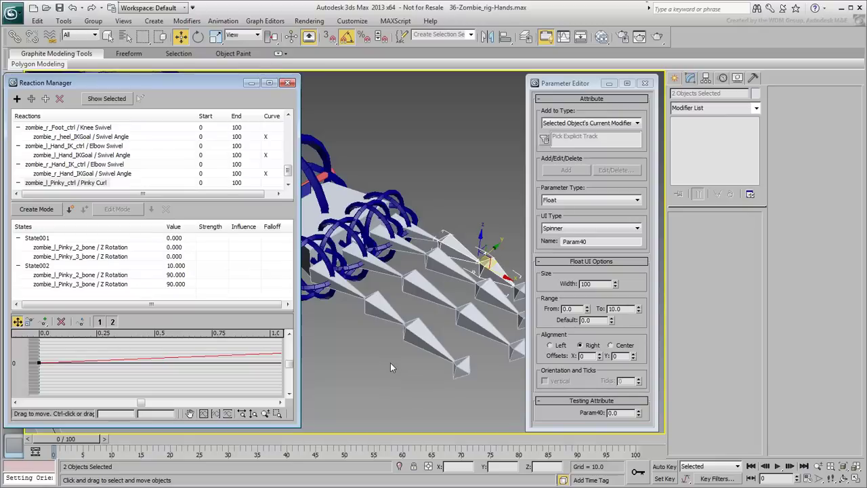
Step: Select the pinky control and test the finger's curl direction with its Pinky Curl attribute
{"action": "left_click", "coordinate": [396, 197]}
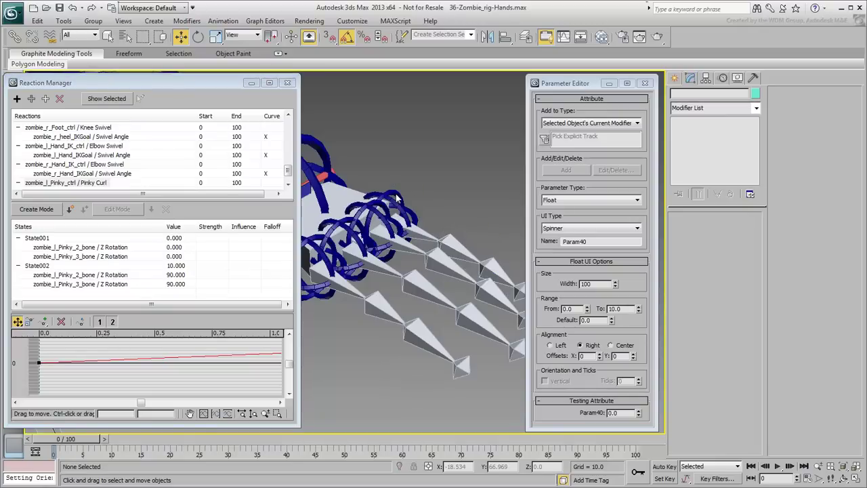
{"action": "left_click", "coordinate": [396, 196]}
{"action": "mouse_move", "coordinate": [749, 230]}
{"action": "left_mouse_down"}
{"action": "mouse_move", "coordinate": [745, 182]}
{"action": "mouse_move", "coordinate": [741, 218]}
{"action": "left_mouse_up"}
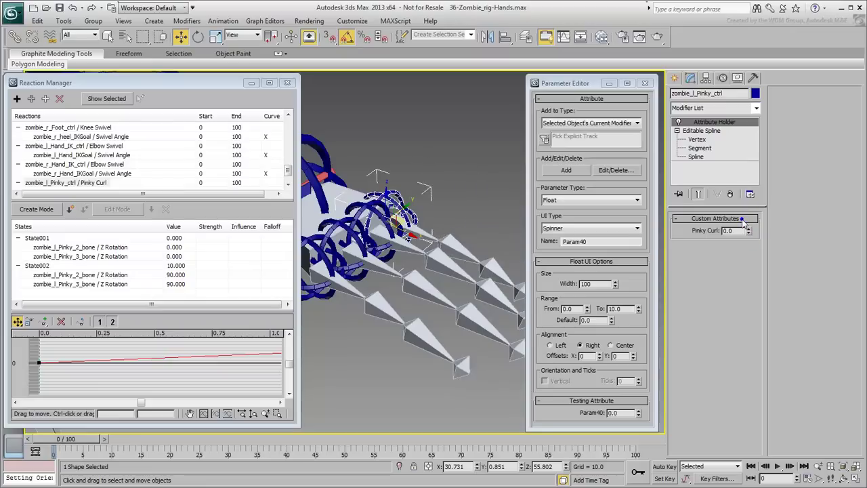
Step: Set the Z Rotation of both pinky bones to -90 in the second state and test the Pinky Curl attribute
{"action": "double_click", "coordinate": [175, 274]}
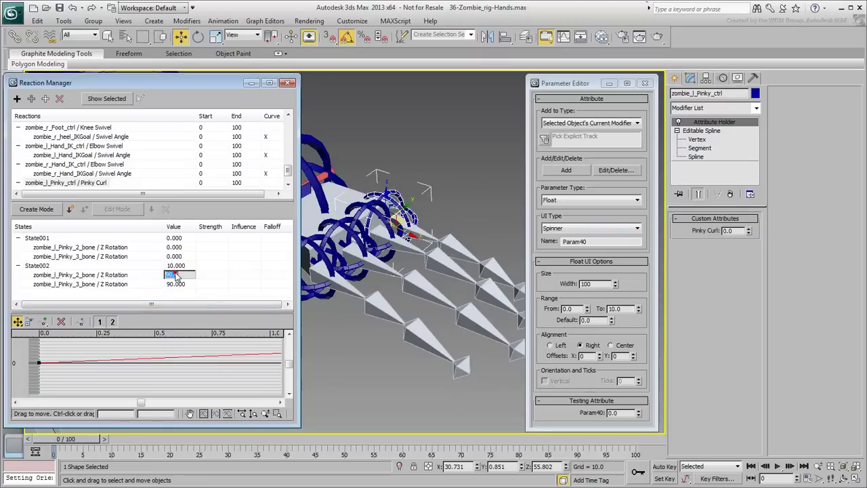
{"action": "type", "text": "-90"}
{"action": "key", "text": "Return"}
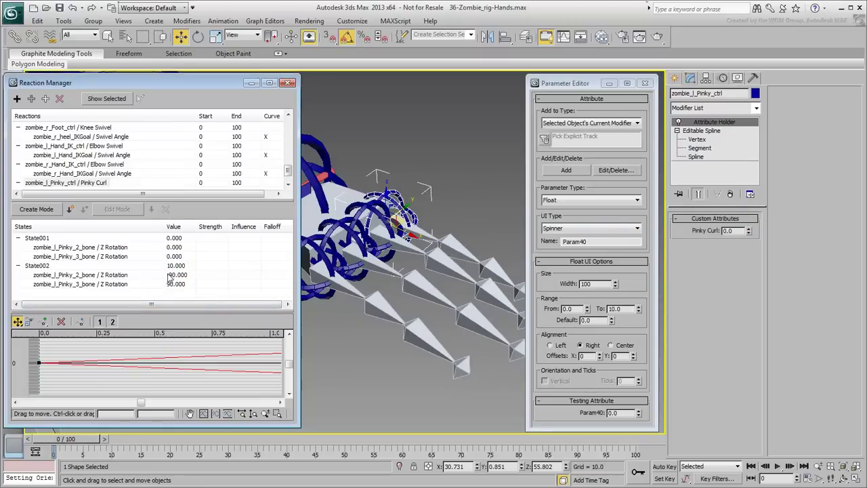
{"action": "double_click", "coordinate": [179, 284]}
{"action": "type", "text": "-90"}
{"action": "key", "text": "Return"}
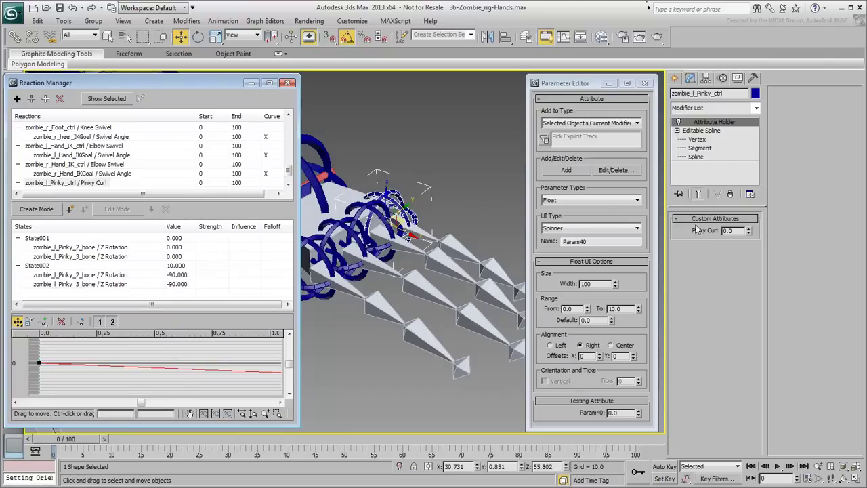
{"action": "mouse_move", "coordinate": [749, 231]}
{"action": "left_mouse_down"}
{"action": "mouse_move", "coordinate": [738, 171]}
{"action": "mouse_move", "coordinate": [738, 231]}
{"action": "left_mouse_up"}
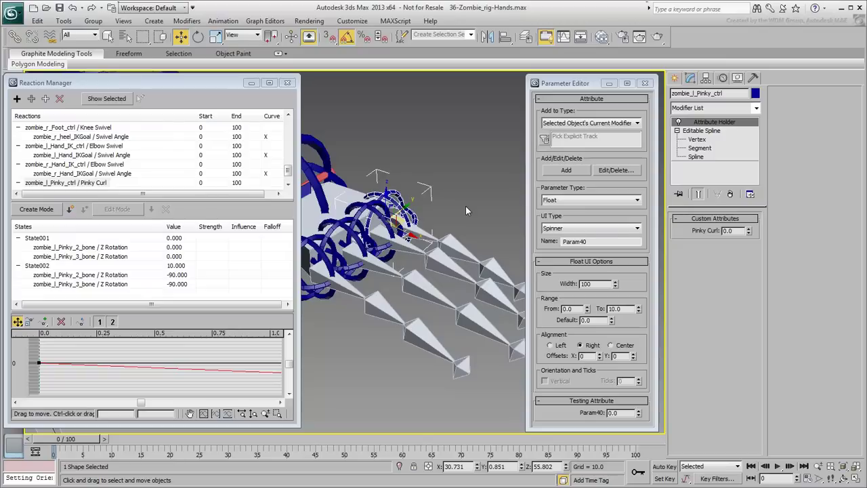
Step: Add two more float spinner attributes to the pinky control's Attribute Holder, named Ring Curl and MIddle Curl
{"action": "left_click_drag", "start_coordinate": [601, 244], "coordinate": [542, 246]}
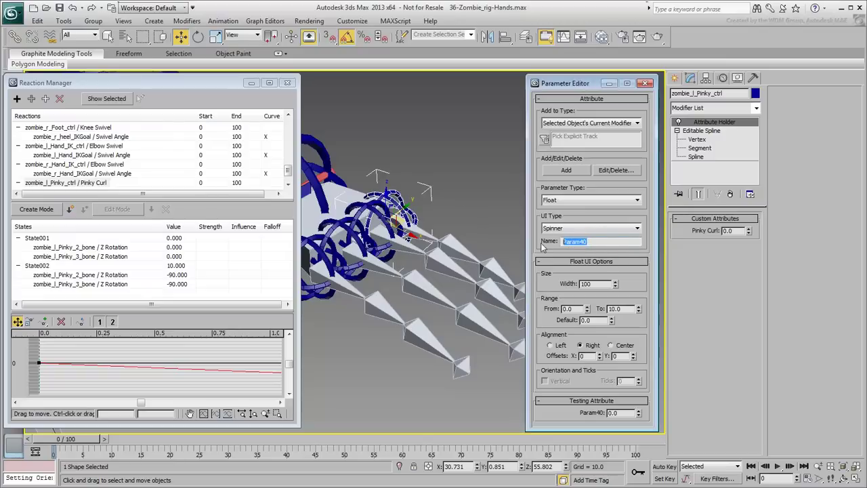
{"action": "type", "text": "Ring Curl"}
{"action": "left_click", "coordinate": [567, 173]}
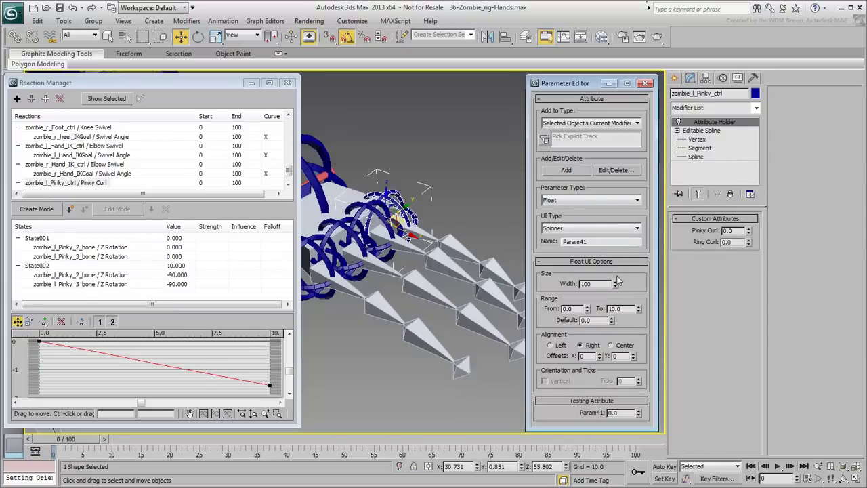
{"action": "double_click", "coordinate": [589, 242]}
{"action": "type", "text": "Mi"}
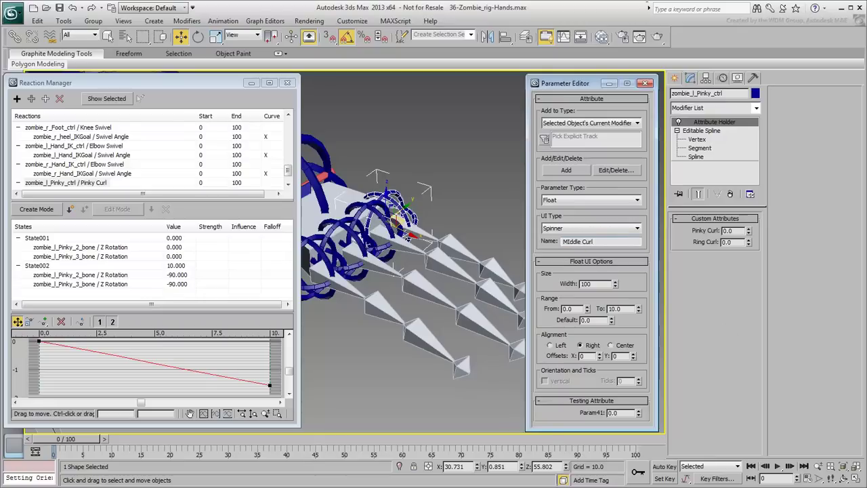
{"action": "left_click", "coordinate": [566, 170]}
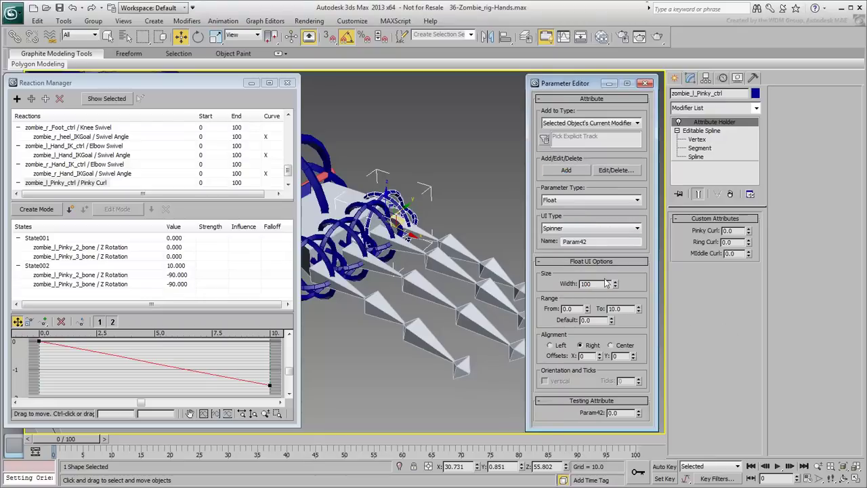
Step: Add two more float spinner attributes named Index Curl and Thumb Curl to the pinky control's Attribute Holder, and close the Parameter Editor
{"action": "left_click_drag", "start_coordinate": [593, 242], "coordinate": [554, 244]}
{"action": "type", "text": "Index Curl"}
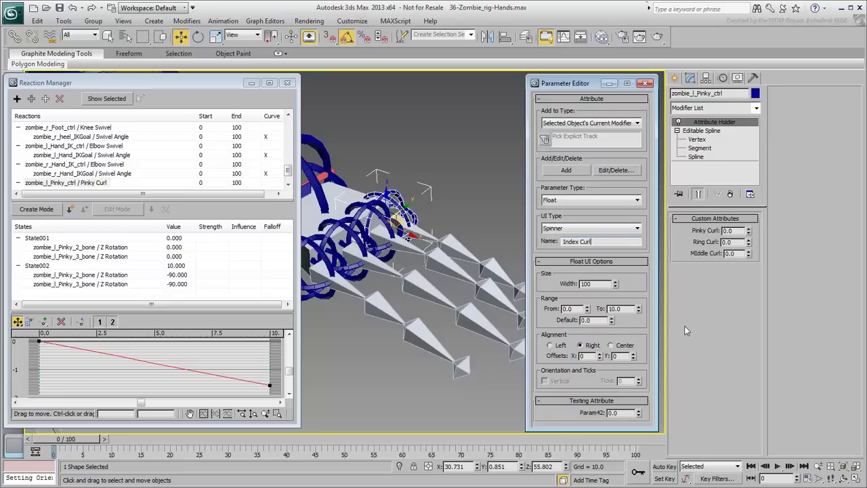
{"action": "left_click", "coordinate": [567, 171]}
{"action": "double_click", "coordinate": [597, 242]}
{"action": "type", "text": "Thumb"}
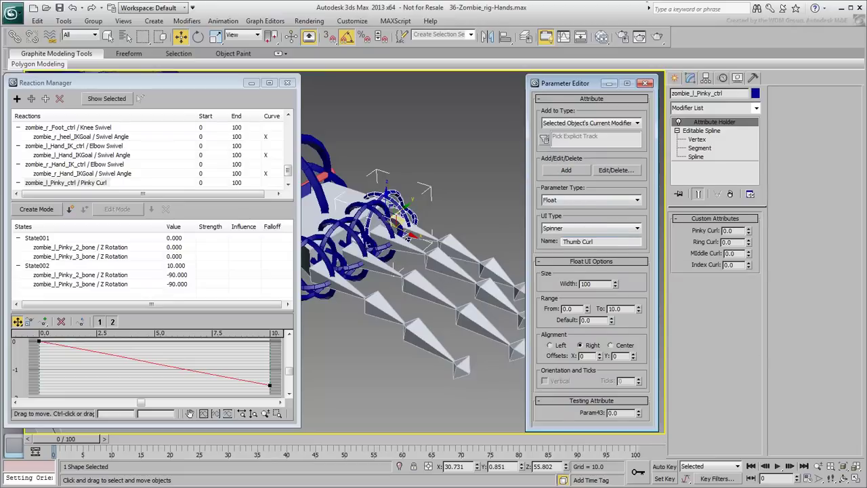
{"action": "type", "text": " Curl"}
{"action": "left_click", "coordinate": [565, 170]}
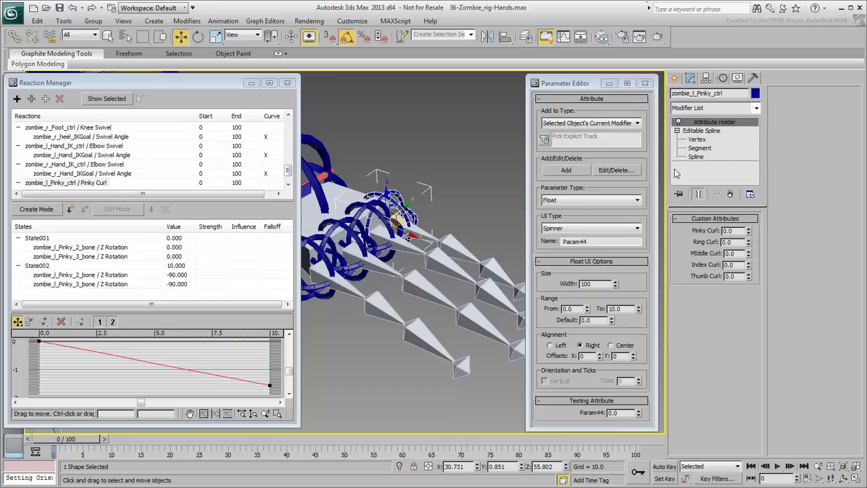
{"action": "left_click", "coordinate": [644, 83]}
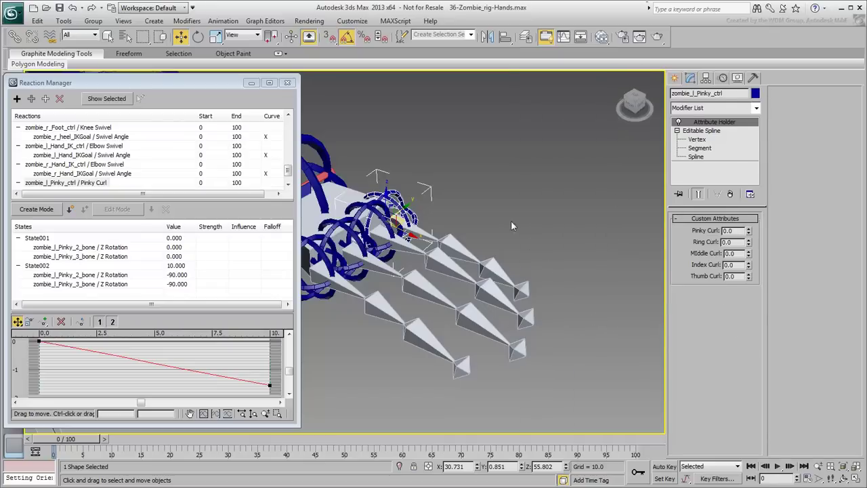
Step: Instance the pinky control's Attribute Holder modifier onto the ring, middle, index and thumb controls
{"action": "middle_click_drag", "start_coordinate": [449, 197], "coordinate": [511, 218]}
{"action": "middle_click_drag", "start_coordinate": [525, 270], "coordinate": [517, 269], "text": "alt"}
{"action": "left_click_drag", "start_coordinate": [711, 125], "coordinate": [509, 307], "text": "ctrl"}
{"action": "left_click", "coordinate": [509, 305]}
{"action": "left_click_drag", "start_coordinate": [716, 119], "coordinate": [478, 318], "text": "ctrl"}
{"action": "left_click", "coordinate": [478, 317]}
{"action": "left_click_drag", "start_coordinate": [710, 130], "coordinate": [431, 336], "text": "ctrl"}
{"action": "left_click", "coordinate": [431, 335]}
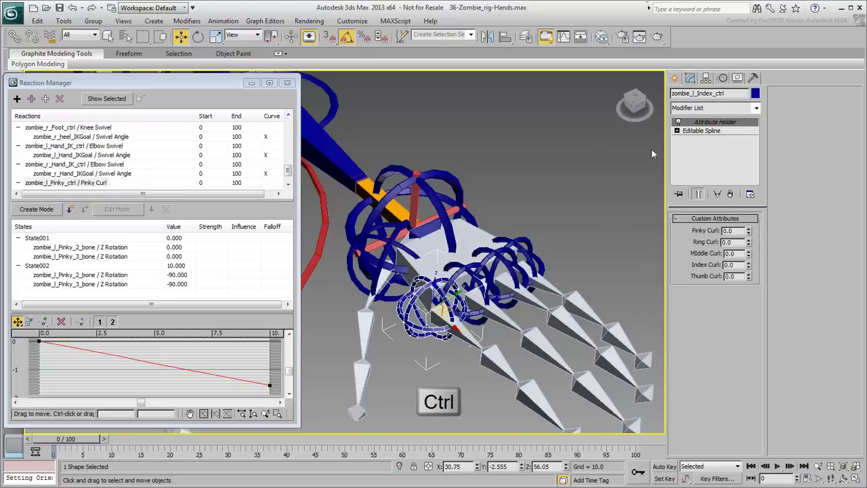
{"action": "left_click_drag", "start_coordinate": [710, 123], "coordinate": [360, 268], "text": "ctrl"}
{"action": "left_click", "coordinate": [360, 268]}
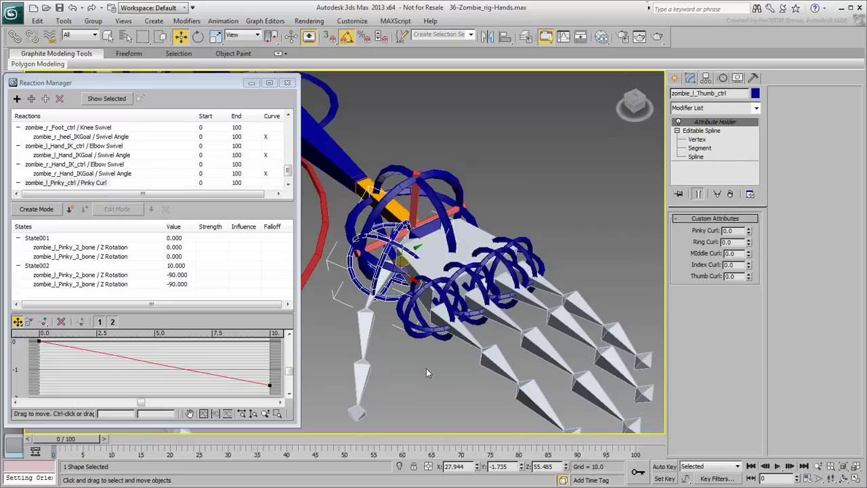
Step: Add the ring control's Ring Curl attribute as a new reaction master
{"action": "left_click", "coordinate": [509, 302]}
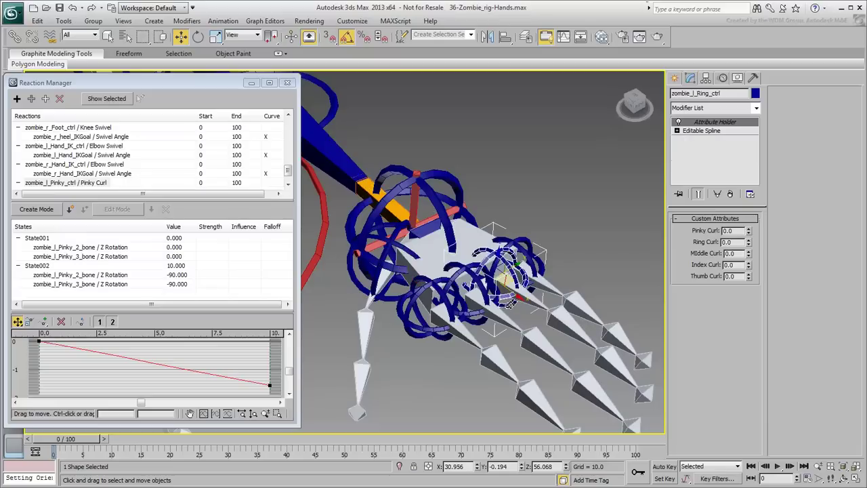
{"action": "left_click", "coordinate": [16, 98]}
{"action": "left_click", "coordinate": [508, 303]}
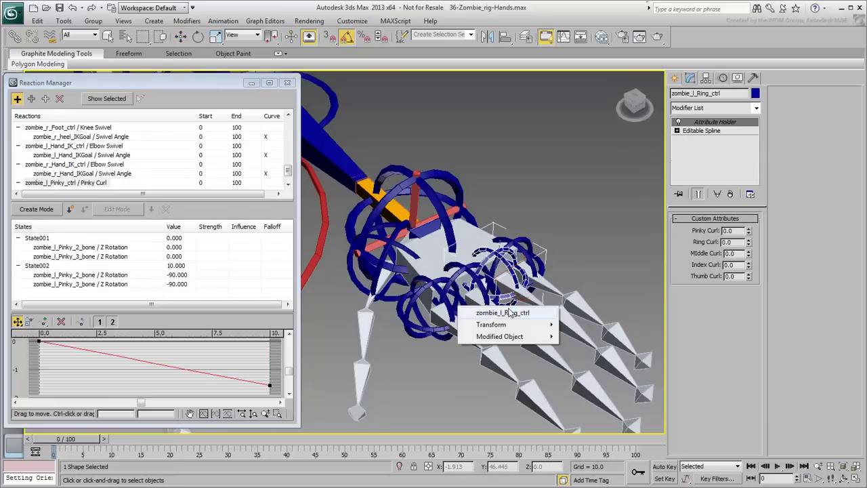
{"action": "mouse_move", "coordinate": [508, 336]}
{"action": "mouse_move", "coordinate": [609, 337]}
{"action": "mouse_move", "coordinate": [698, 336]}
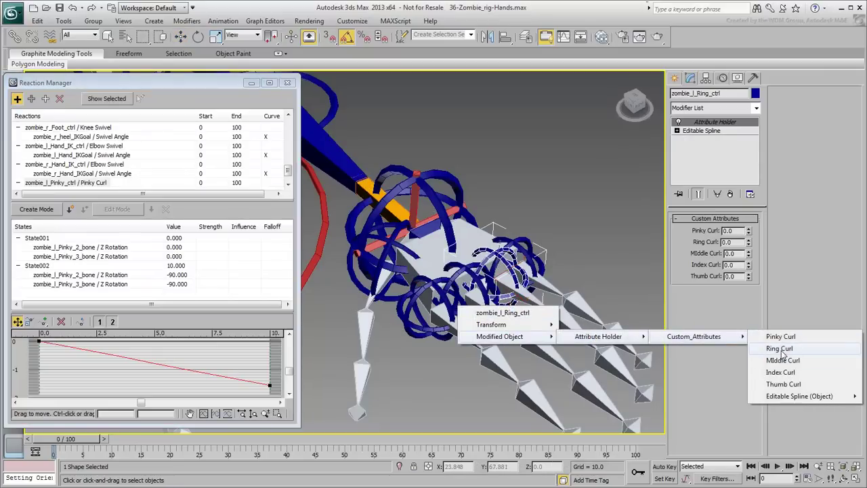
{"action": "left_click", "coordinate": [782, 351]}
Step: Add the Zero Euler XYZ Z Rotation of the second and third ring finger bones as slaves of Ring Curl
{"action": "left_click", "coordinate": [561, 321]}
{"action": "left_click", "coordinate": [607, 359], "text": "ctrl"}
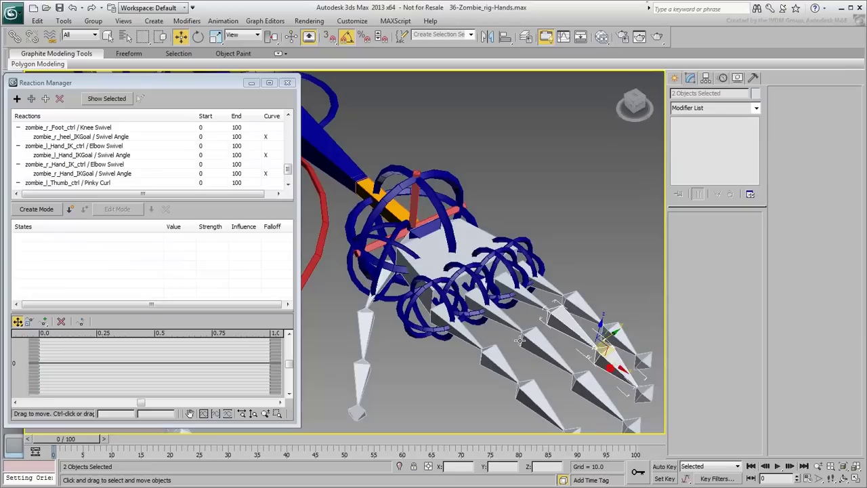
{"action": "left_click", "coordinate": [46, 99]}
{"action": "mouse_move", "coordinate": [41, 109]}
{"action": "mouse_move", "coordinate": [116, 121]}
{"action": "mouse_move", "coordinate": [195, 133]}
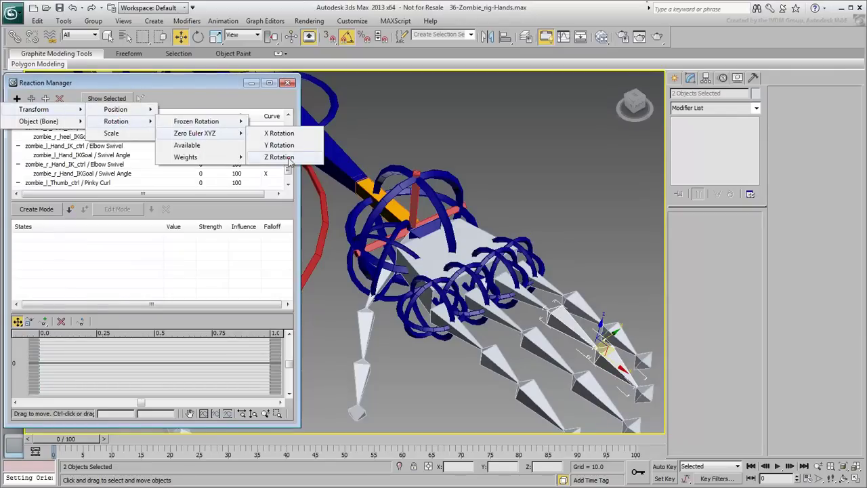
{"action": "left_click", "coordinate": [279, 157]}
Step: Create a second Ring Curl state at value 10 with both ring bones' Z Rotation at -90, and reselect the ring control
{"action": "left_click", "coordinate": [70, 209]}
{"action": "type", "text": "10"}
{"action": "left_click", "coordinate": [177, 275]}
{"action": "type", "text": "-90"}
{"action": "left_click", "coordinate": [175, 284]}
{"action": "type", "text": "-90"}
{"action": "key", "text": "Return"}
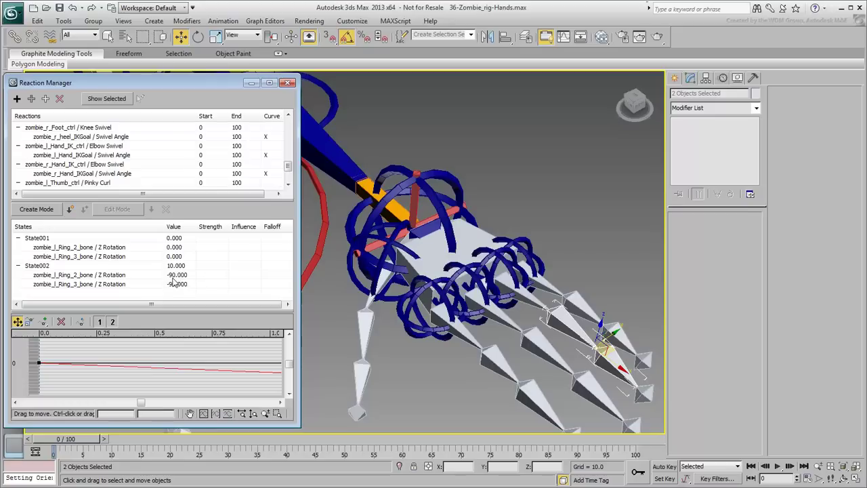
{"action": "left_click", "coordinate": [509, 306]}
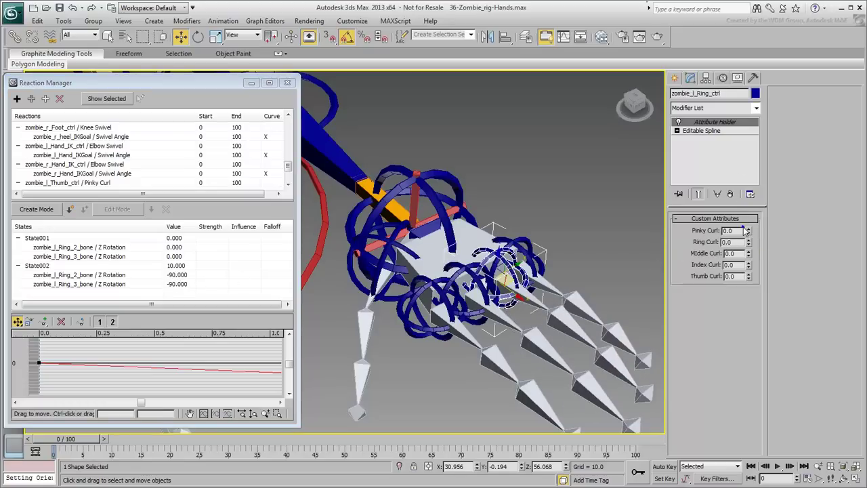
Step: Add the middle control's MIddle Curl attribute as a new reaction master
{"action": "left_click", "coordinate": [477, 319]}
{"action": "left_click", "coordinate": [17, 98]}
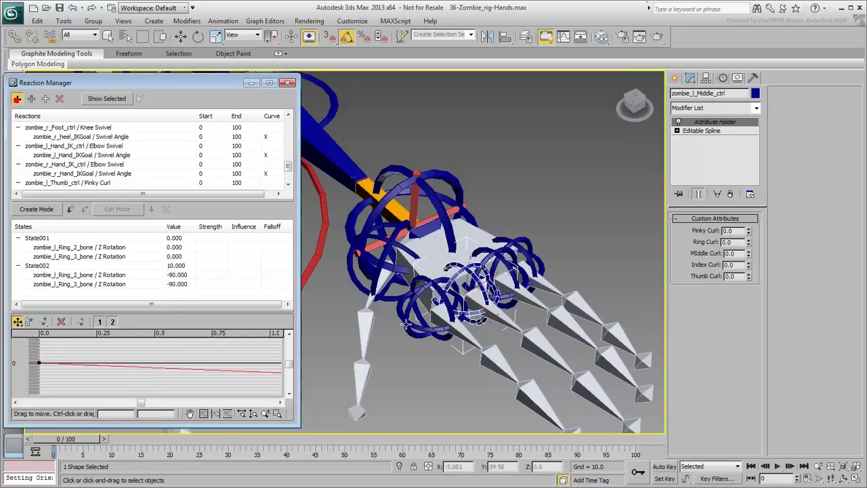
{"action": "left_click", "coordinate": [428, 324]}
{"action": "mouse_move", "coordinate": [465, 350]}
{"action": "mouse_move", "coordinate": [580, 352]}
{"action": "mouse_move", "coordinate": [687, 352]}
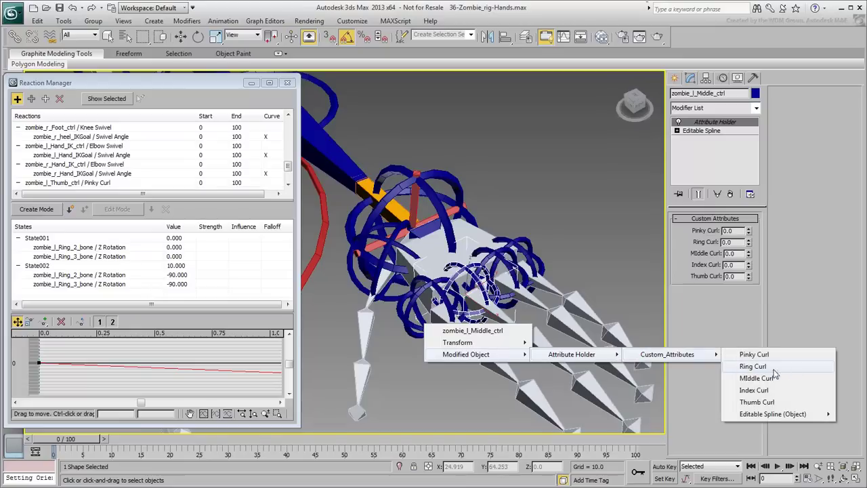
{"action": "left_click", "coordinate": [756, 378]}
Step: Add the Zero Euler XYZ Z Rotation of the second and third middle finger bones as slaves of MIddle Curl
{"action": "left_click", "coordinate": [535, 344]}
{"action": "left_click", "coordinate": [586, 386], "text": "ctrl"}
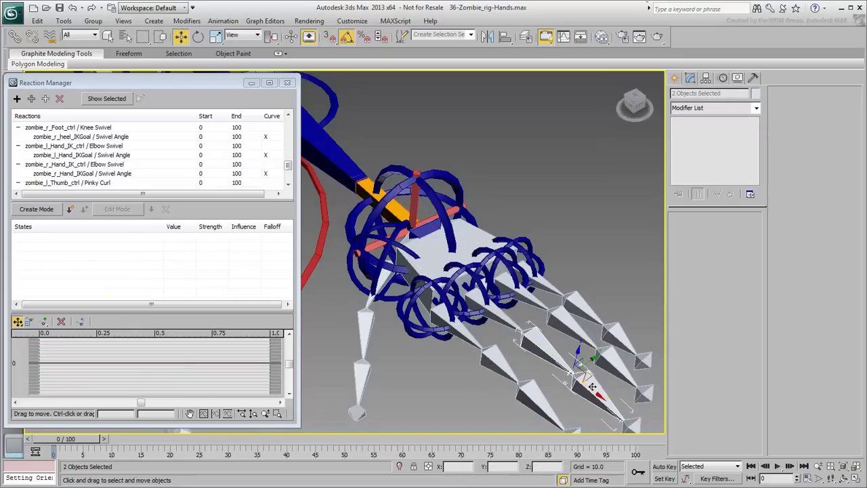
{"action": "left_click", "coordinate": [45, 98]}
{"action": "mouse_move", "coordinate": [41, 105]}
{"action": "mouse_move", "coordinate": [118, 116]}
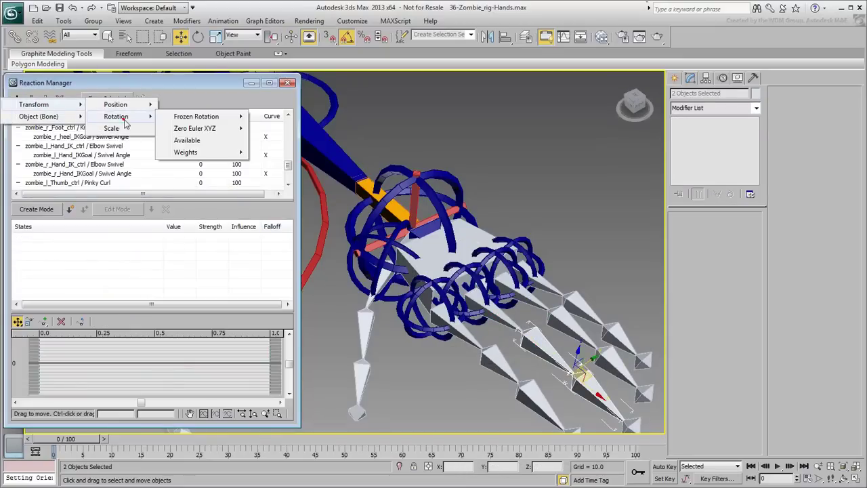
{"action": "mouse_move", "coordinate": [221, 132]}
{"action": "left_click", "coordinate": [279, 152]}
Step: Create a second state at value 10 with both middle bones' Z Rotation at -90, and test the MIddle Curl attribute
{"action": "left_click", "coordinate": [70, 208]}
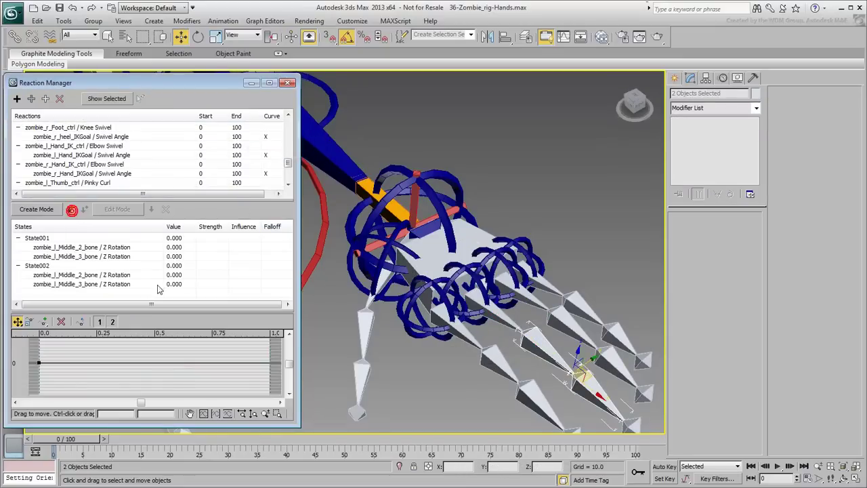
{"action": "left_click", "coordinate": [174, 265]}
{"action": "left_click", "coordinate": [180, 275]}
{"action": "type", "text": "-90"}
{"action": "left_click", "coordinate": [180, 284]}
{"action": "type", "text": "-90"}
{"action": "key", "text": "Return"}
{"action": "left_click", "coordinate": [479, 325]}
{"action": "left_click_drag", "start_coordinate": [749, 253], "coordinate": [752, 185]}
{"action": "right_click", "coordinate": [752, 185]}
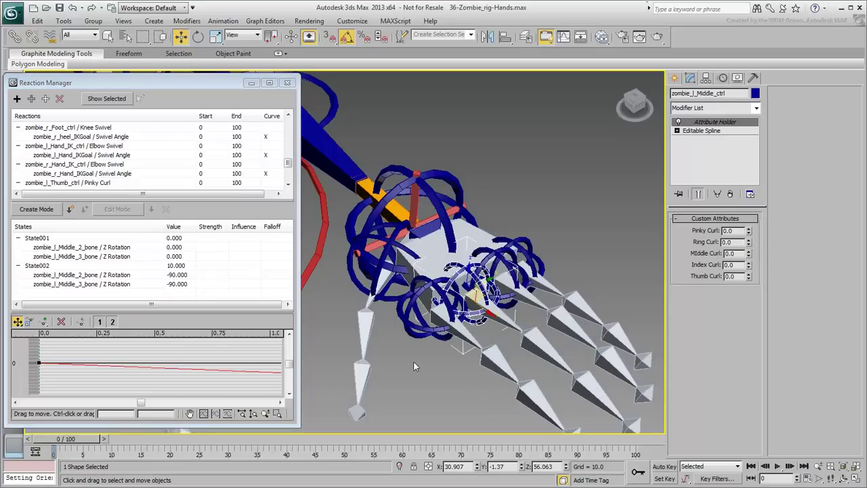
Step: Add the index control's Index Curl attribute as a new reaction master
{"action": "middle_click_drag", "start_coordinate": [413, 361], "coordinate": [427, 323]}
{"action": "left_click", "coordinate": [425, 280]}
{"action": "left_click", "coordinate": [427, 254]}
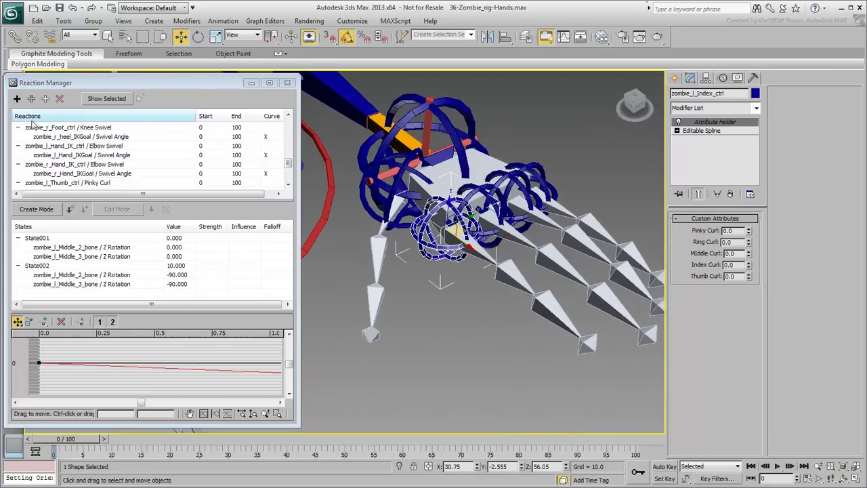
{"action": "left_click", "coordinate": [427, 255]}
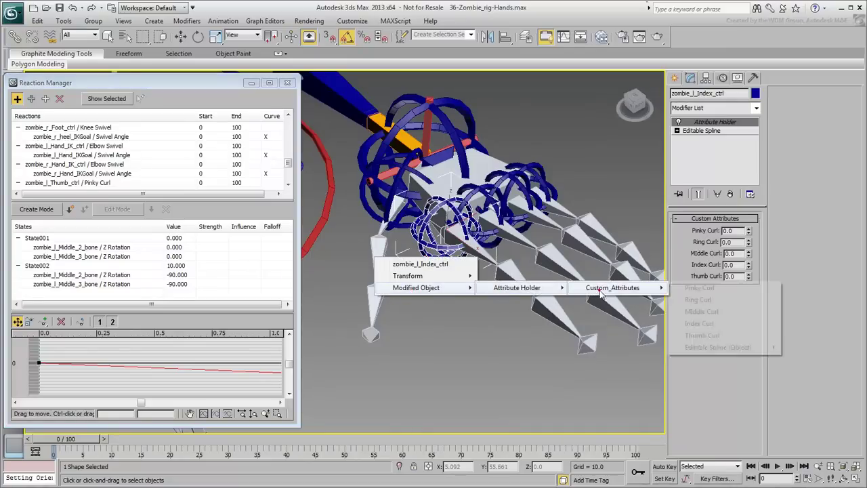
{"action": "left_click", "coordinate": [704, 323]}
Step: Add the Zero Euler XYZ Z Rotation of the second and third index finger bones as slaves of Index Curl
{"action": "left_click", "coordinate": [512, 276]}
{"action": "left_click", "coordinate": [551, 311], "text": "ctrl"}
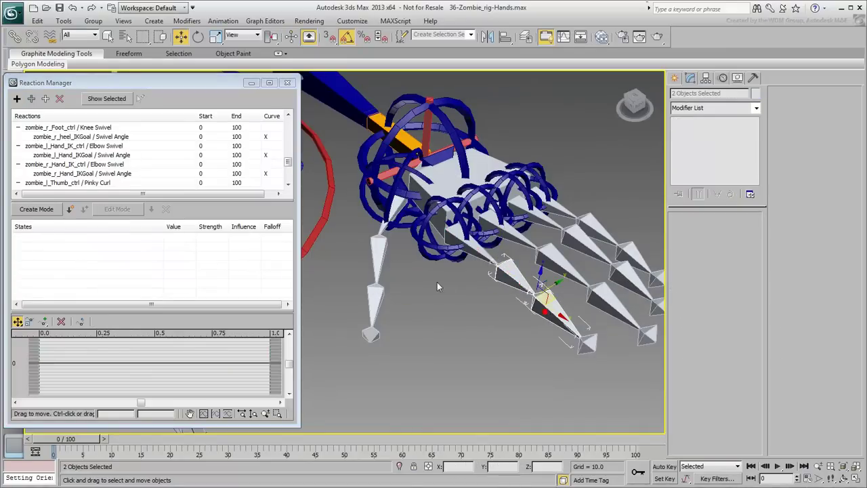
{"action": "left_click", "coordinate": [46, 100]}
{"action": "mouse_move", "coordinate": [41, 107]}
{"action": "mouse_move", "coordinate": [118, 119]}
{"action": "mouse_move", "coordinate": [200, 131]}
{"action": "left_click", "coordinate": [281, 154]}
Step: Create a second state at value 10 with both index bones' Z Rotation at -90, and test the Index Curl attribute
{"action": "left_click", "coordinate": [70, 210]}
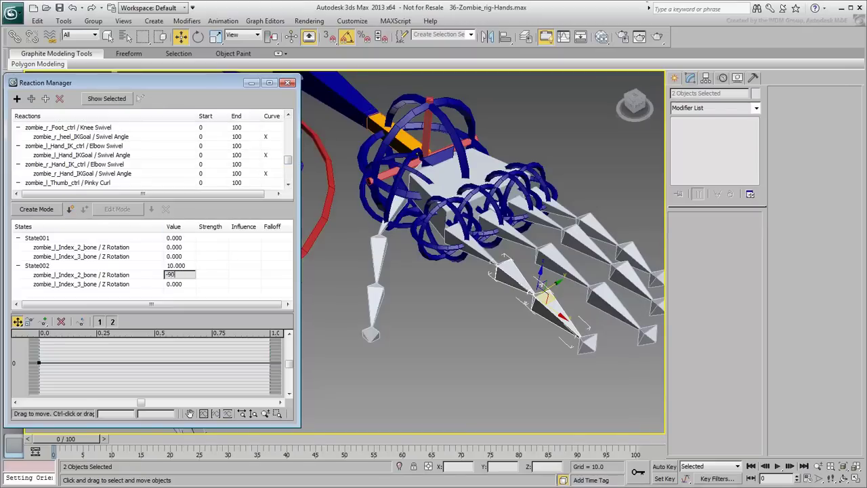
{"action": "type", "text": "-90"}
{"action": "key", "text": "Return"}
{"action": "type", "text": "-90"}
{"action": "key", "text": "Return"}
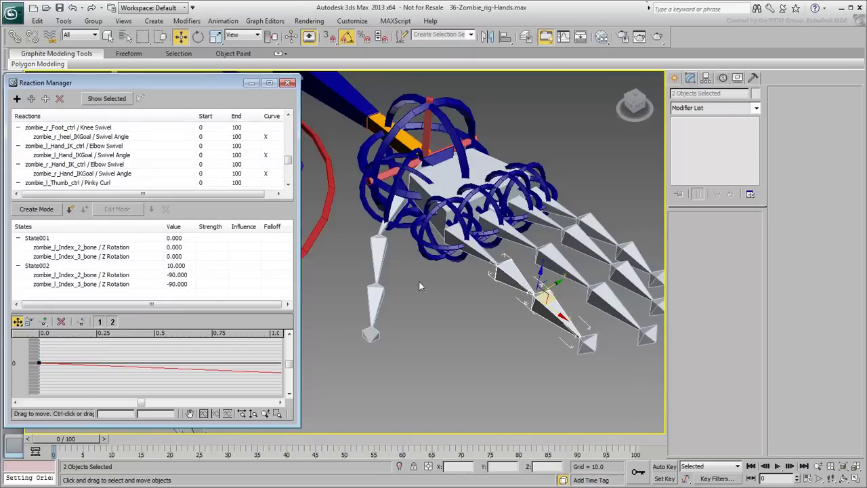
{"action": "left_click", "coordinate": [431, 257]}
{"action": "mouse_move", "coordinate": [749, 267]}
{"action": "left_mouse_down"}
{"action": "mouse_move", "coordinate": [749, 234]}
{"action": "mouse_move", "coordinate": [750, 271]}
{"action": "left_mouse_up"}
Step: Add the thumb control's Thumb Curl attribute as a new reaction master
{"action": "left_click", "coordinate": [366, 211]}
{"action": "left_click", "coordinate": [17, 99]}
{"action": "left_click", "coordinate": [368, 210]}
{"action": "mouse_move", "coordinate": [366, 242]}
{"action": "mouse_move", "coordinate": [467, 241]}
{"action": "mouse_move", "coordinate": [566, 246]}
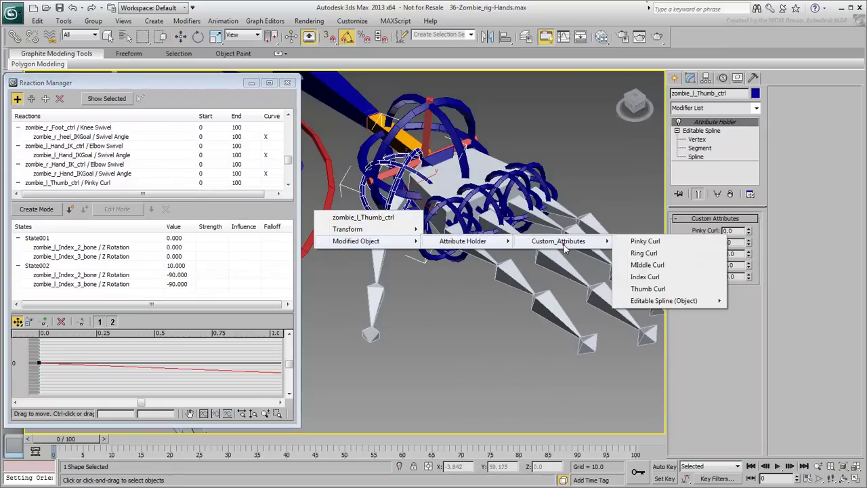
{"action": "left_click", "coordinate": [643, 288]}
Step: Add the Zero Euler XYZ Z Rotation of the second and third thumb bones as slaves of Thumb Curl
{"action": "left_click", "coordinate": [381, 265]}
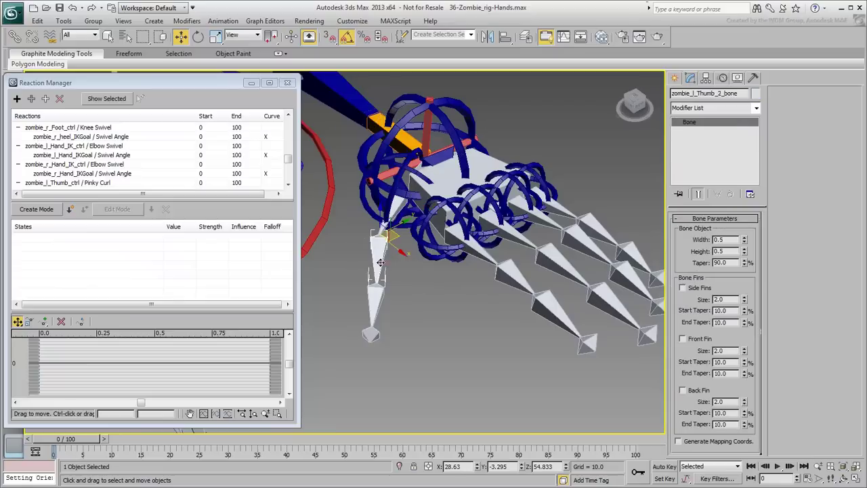
{"action": "left_click", "coordinate": [377, 301], "text": "ctrl"}
{"action": "left_click", "coordinate": [46, 99]}
{"action": "mouse_move", "coordinate": [44, 108]}
{"action": "mouse_move", "coordinate": [124, 120]}
{"action": "mouse_move", "coordinate": [207, 132]}
{"action": "left_click", "coordinate": [268, 152]}
Step: Create a second state at value 10 with both thumb bones' Z Rotation at -90, and test the Thumb Curl attribute
{"action": "left_click", "coordinate": [36, 208]}
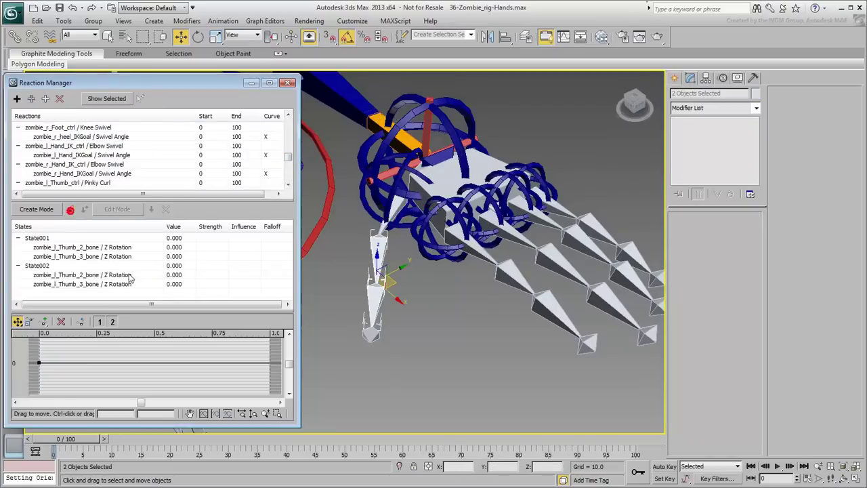
{"action": "type", "text": "10"}
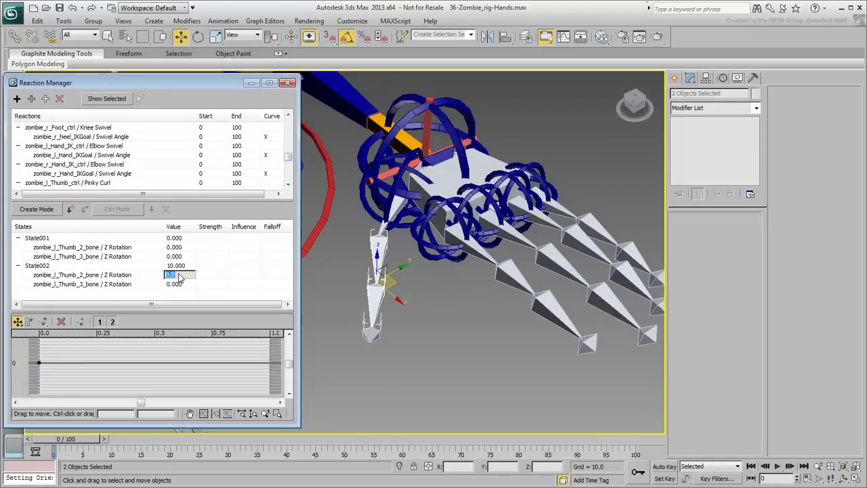
{"action": "type", "text": "-90"}
{"action": "key", "text": "Return"}
{"action": "type", "text": "-90"}
{"action": "key", "text": "Return"}
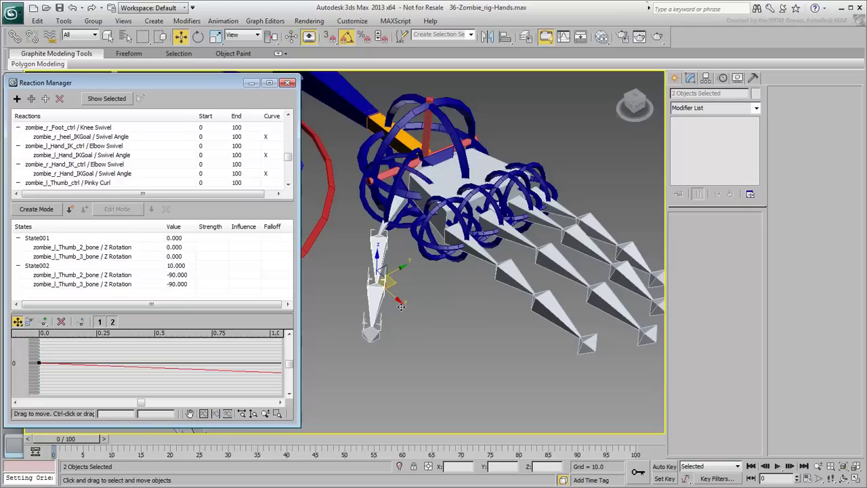
{"action": "left_click", "coordinate": [369, 216]}
{"action": "left_click_drag", "start_coordinate": [749, 276], "coordinate": [748, 261]}
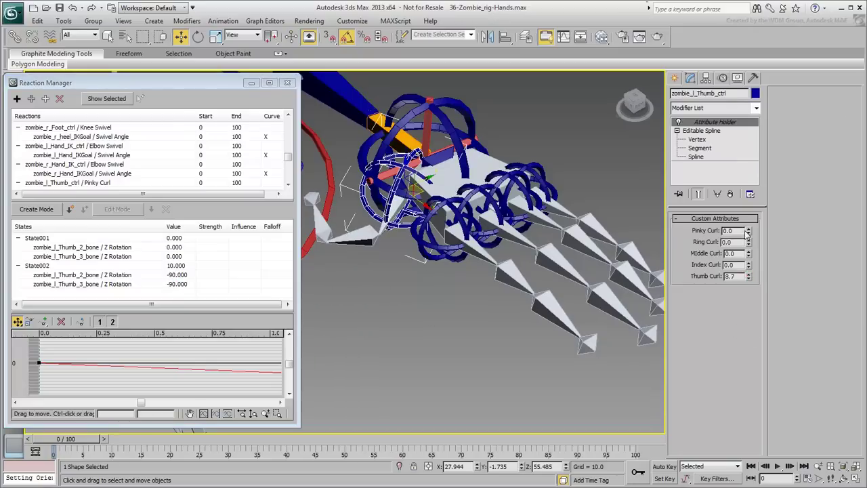
Step: Set the Z Rotation of both thumb bones to 90 in the second state and return Thumb Curl to 0
{"action": "type", "text": "90"}
{"action": "key", "text": "Return"}
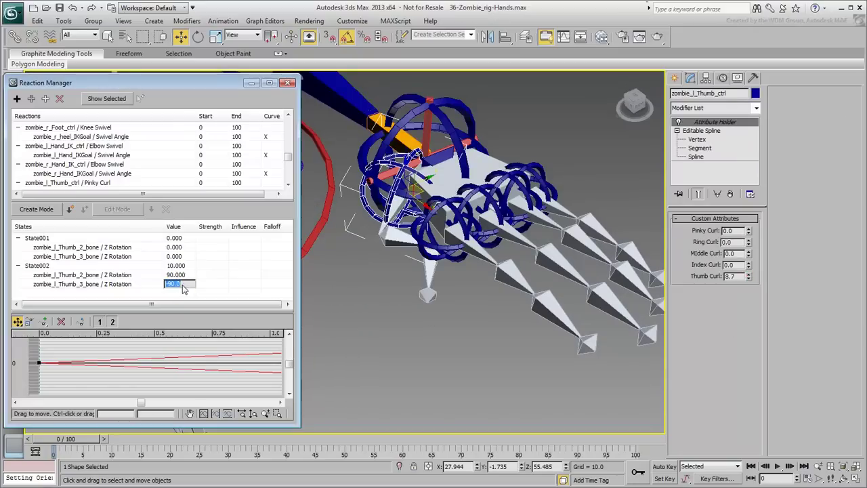
{"action": "type", "text": "90"}
{"action": "key", "text": "Return"}
{"action": "mouse_move", "coordinate": [749, 276]}
{"action": "left_mouse_down"}
{"action": "mouse_move", "coordinate": [743, 336]}
{"action": "mouse_move", "coordinate": [748, 279]}
{"action": "left_mouse_up"}
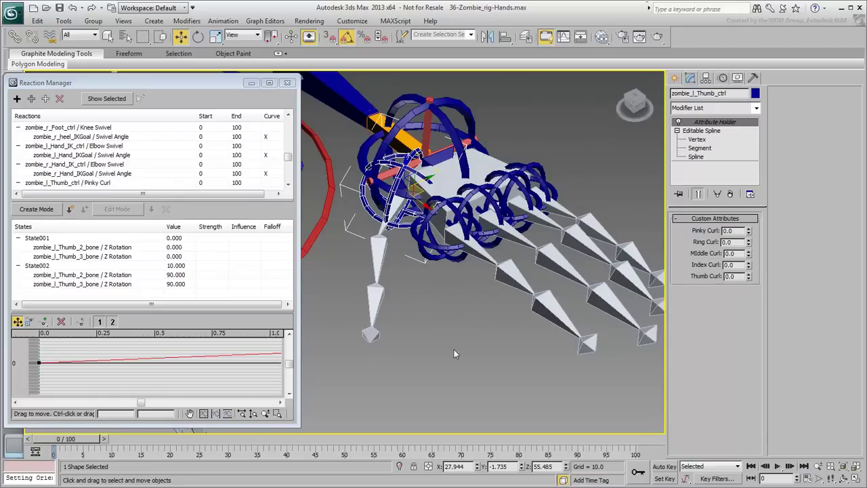
Step: Close the Reaction Manager and clear the selection
{"action": "left_click", "coordinate": [287, 83]}
{"action": "middle_click_drag", "start_coordinate": [508, 303], "coordinate": [349, 345], "text": "alt"}
{"action": "left_click", "coordinate": [351, 358]}
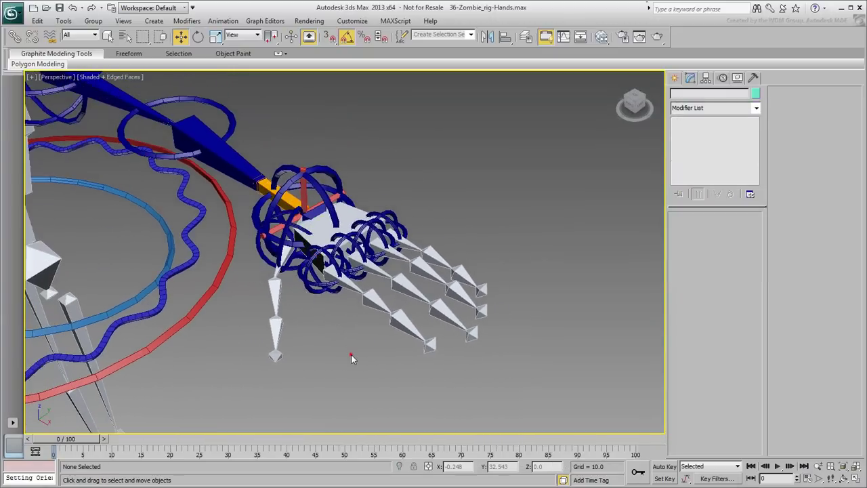
Step: Test the curls from the index control with Pinky Curl 3.5, Ring Curl 2.5, MIddle Curl 3.3, Index Curl 4.5 and Thumb Curl 1.2
{"action": "left_click", "coordinate": [324, 290]}
{"action": "mouse_move", "coordinate": [751, 231]}
{"action": "left_mouse_down"}
{"action": "mouse_move", "coordinate": [747, 223]}
{"action": "mouse_move", "coordinate": [748, 247]}
{"action": "mouse_move", "coordinate": [748, 233]}
{"action": "left_mouse_up"}
{"action": "left_click_drag", "start_coordinate": [749, 266], "coordinate": [749, 244]}
{"action": "left_click_drag", "start_coordinate": [748, 277], "coordinate": [751, 276]}
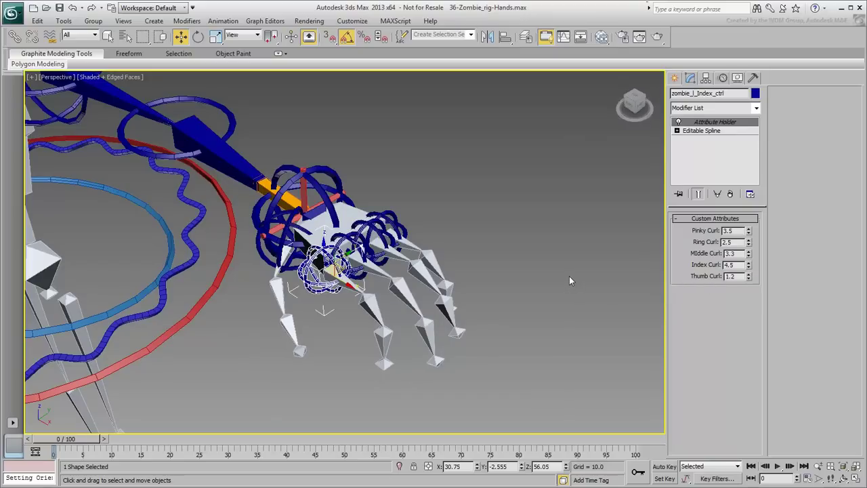
Step: Reset all five curl attributes to 0 and deselect the index control
{"action": "right_click", "coordinate": [749, 231]}
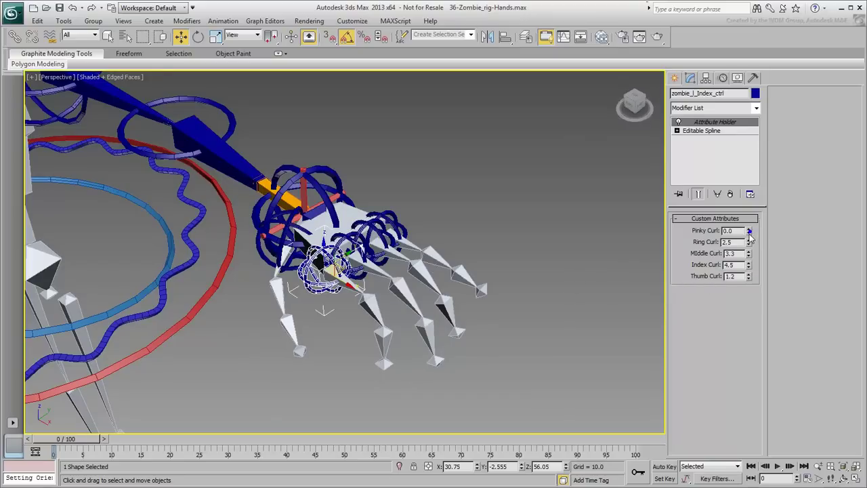
{"action": "right_click", "coordinate": [749, 242]}
{"action": "right_click", "coordinate": [748, 254]}
{"action": "right_click", "coordinate": [748, 265]}
{"action": "right_click", "coordinate": [749, 276]}
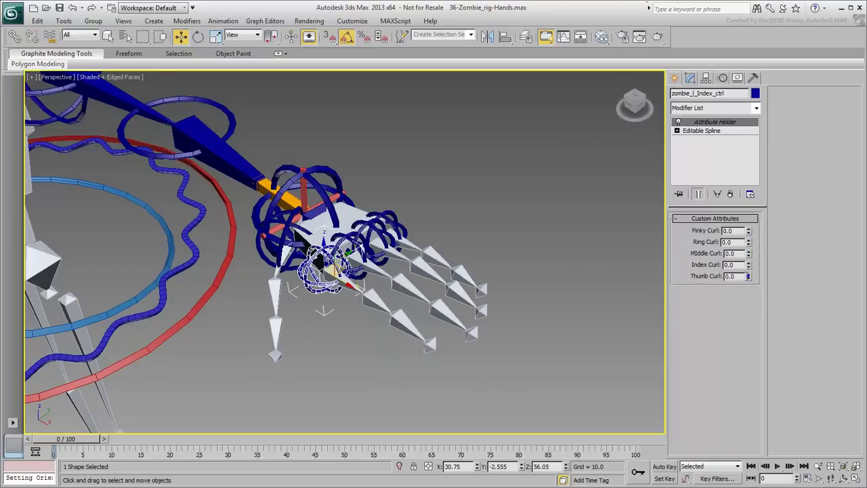
{"action": "left_click", "coordinate": [560, 246]}
{"action": "middle_click_drag", "start_coordinate": [544, 243], "coordinate": [463, 228], "text": "alt"}
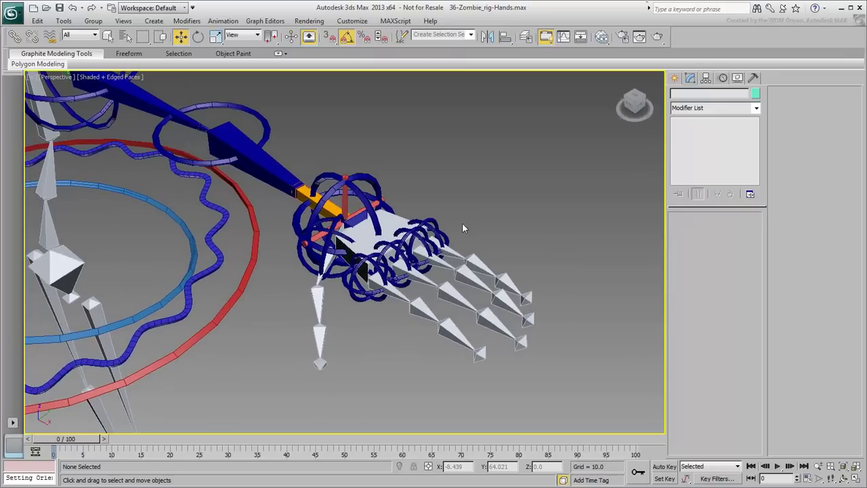